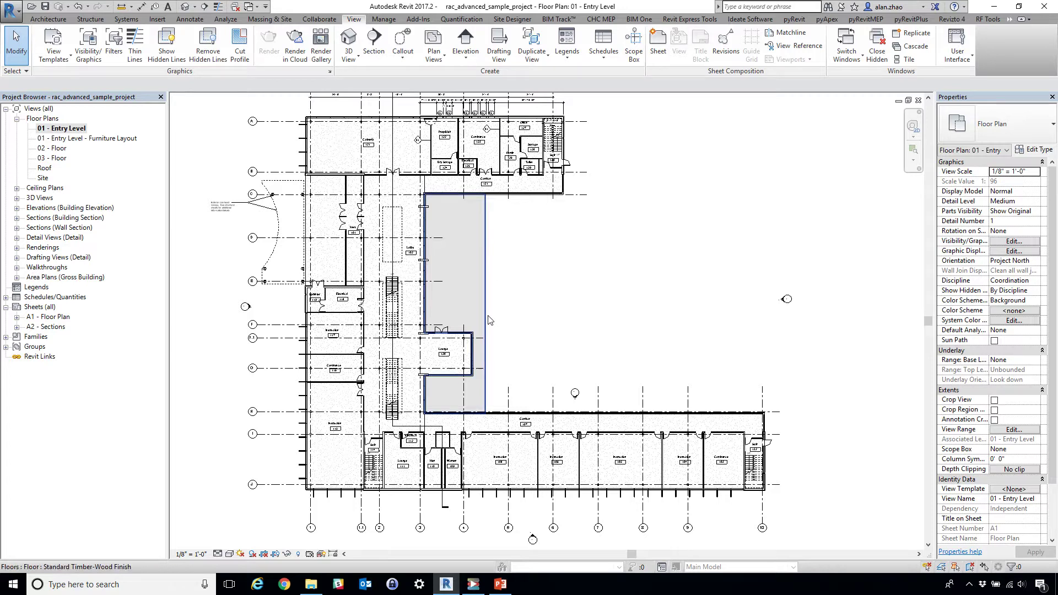
Check the project's revision settings and close them without changes
scroll(475, 336, down, 1)
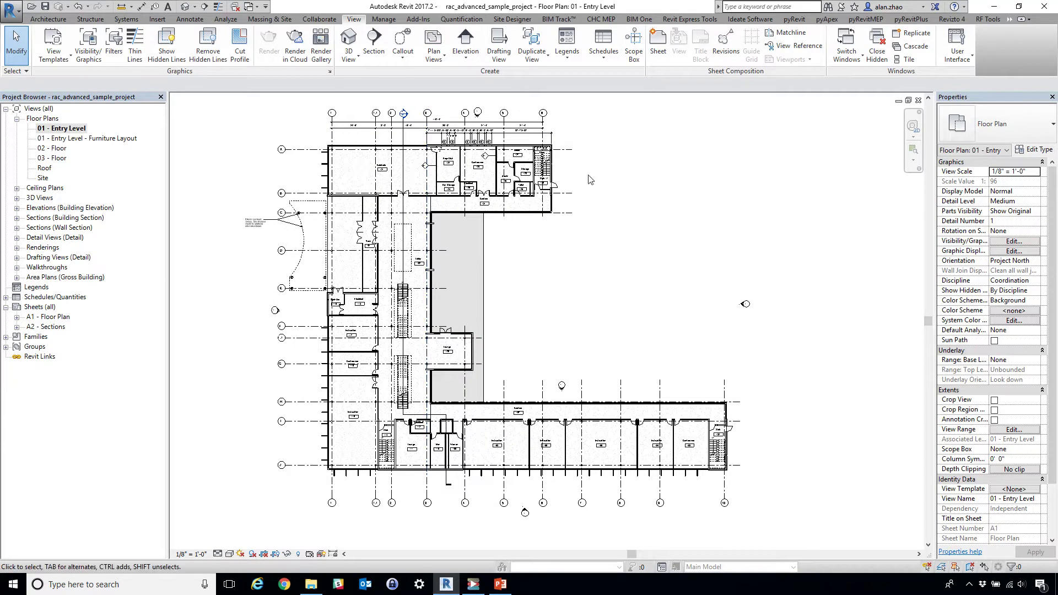
scroll(376, 165, up, 5)
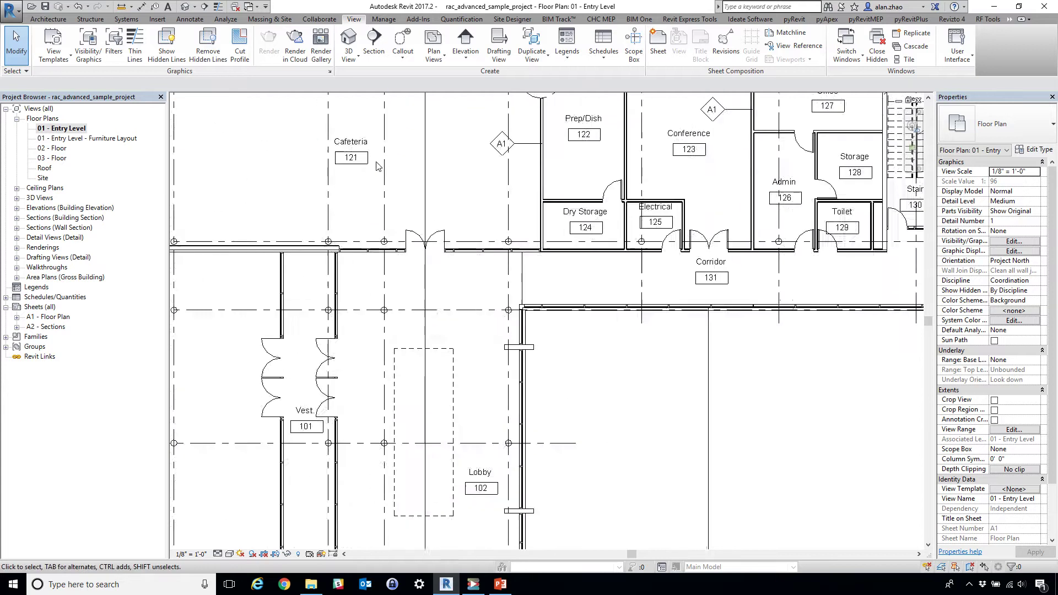
scroll(376, 166, down, 3)
scroll(409, 338, up, 4)
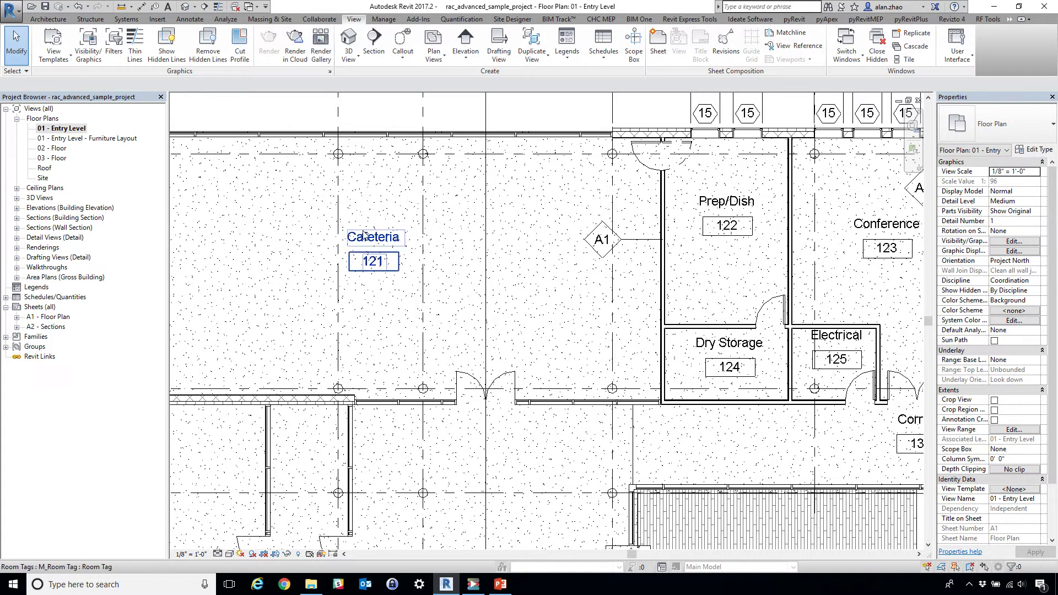
click(727, 53)
click(766, 147)
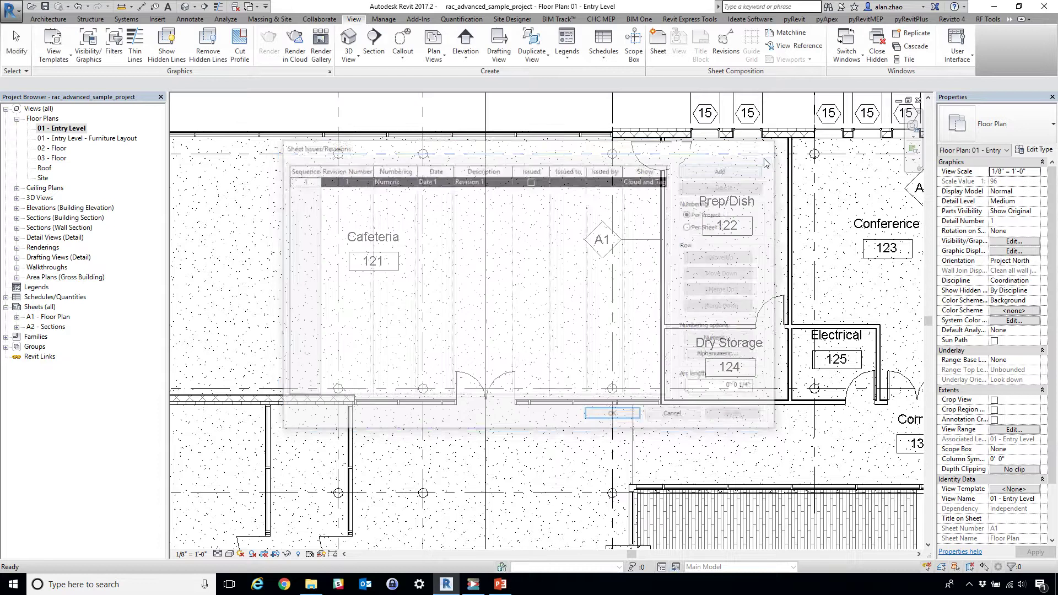
Sketch a rectangular revision cloud around the Cafeteria 121 room tag
click(188, 20)
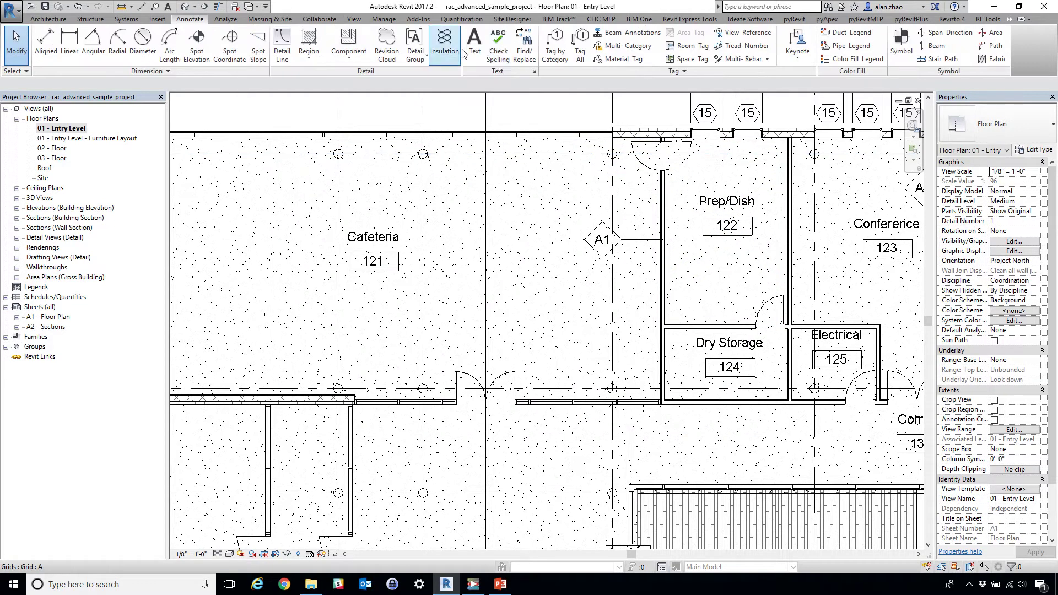
click(386, 47)
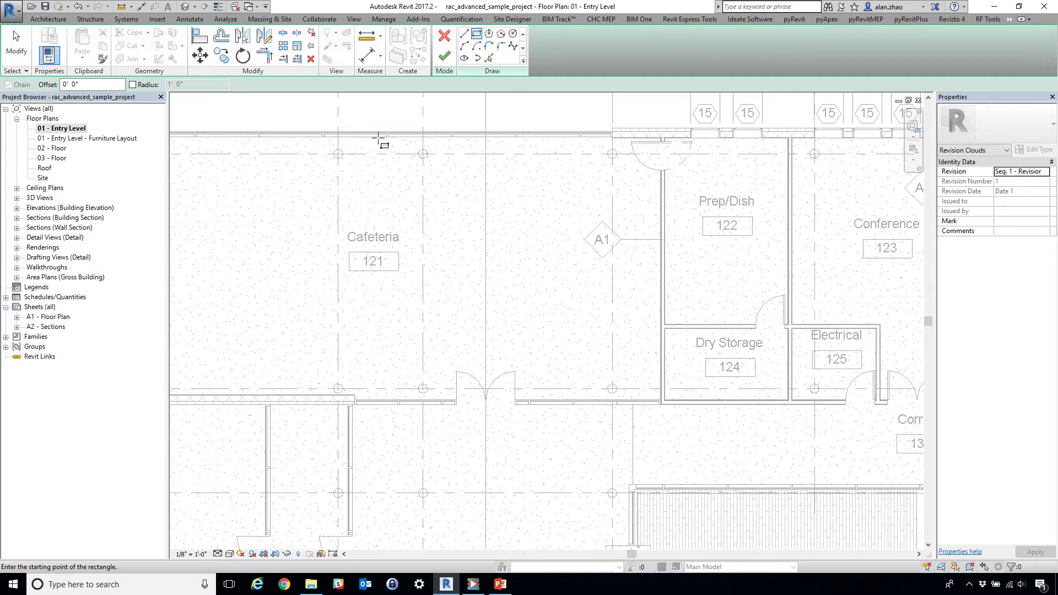
click(326, 212)
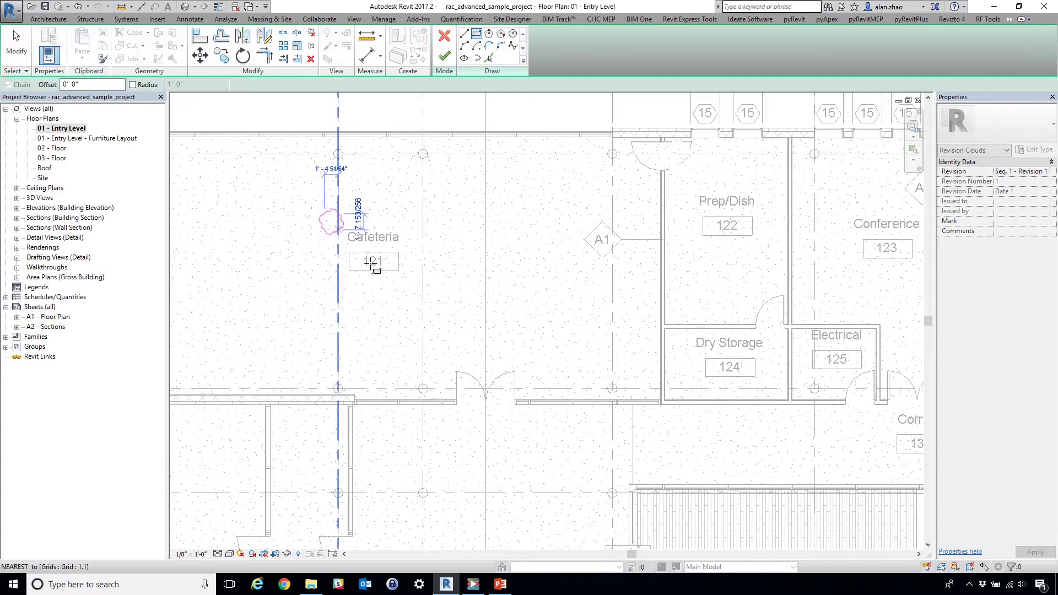
click(414, 286)
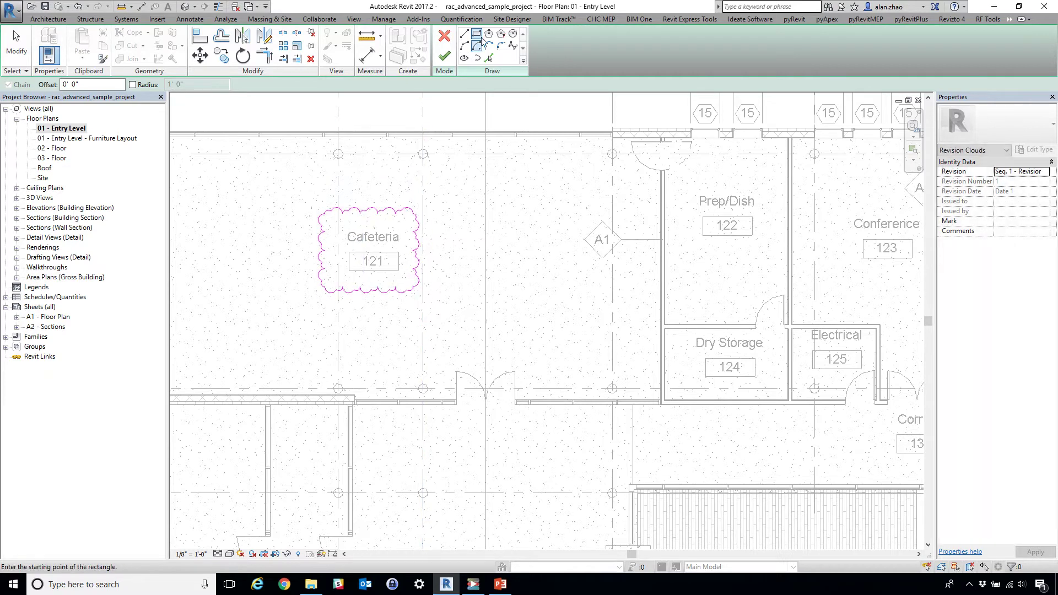
click(444, 57)
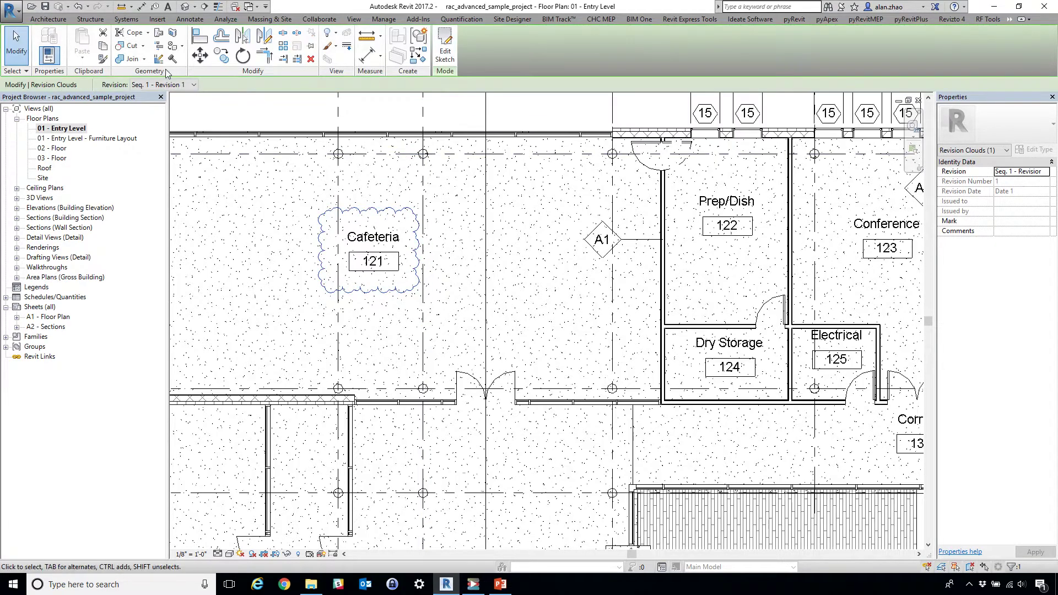
Tag the Cafeteria revision cloud by category so it shows revision tag 1
click(194, 20)
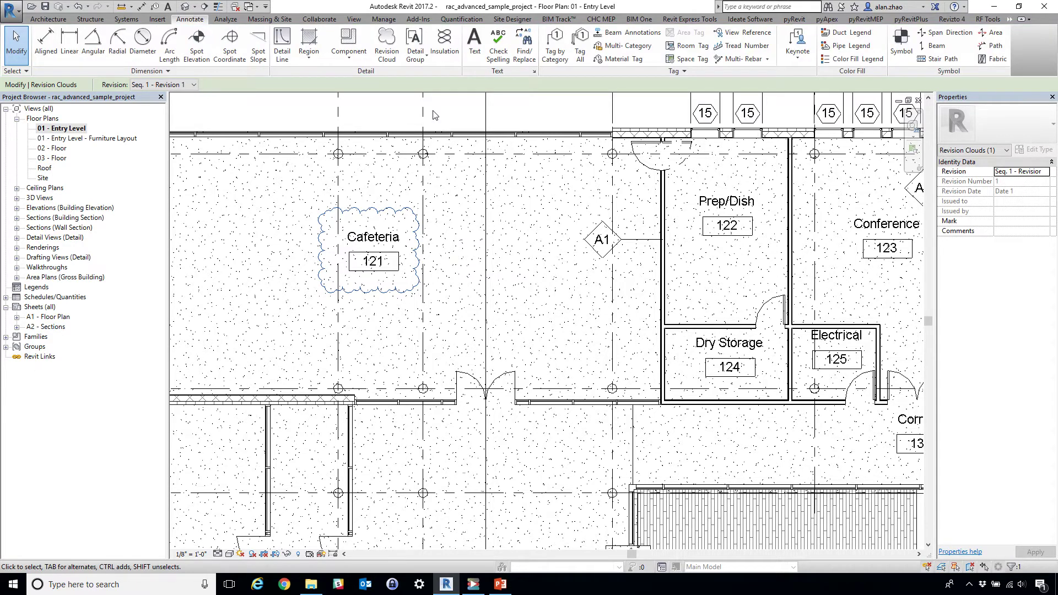
click(553, 58)
scroll(419, 213, up, 3)
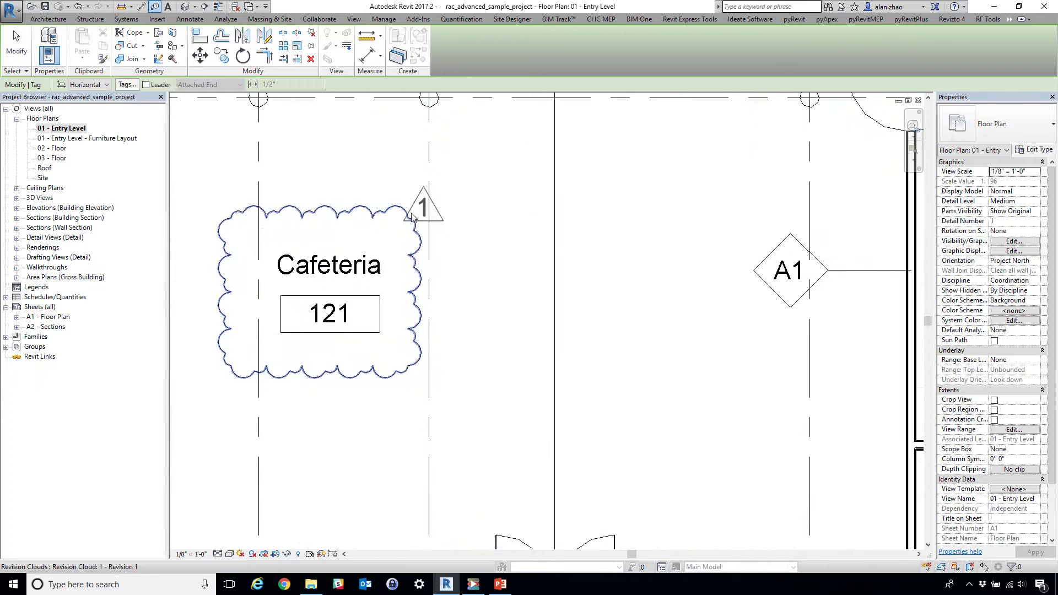
click(412, 216)
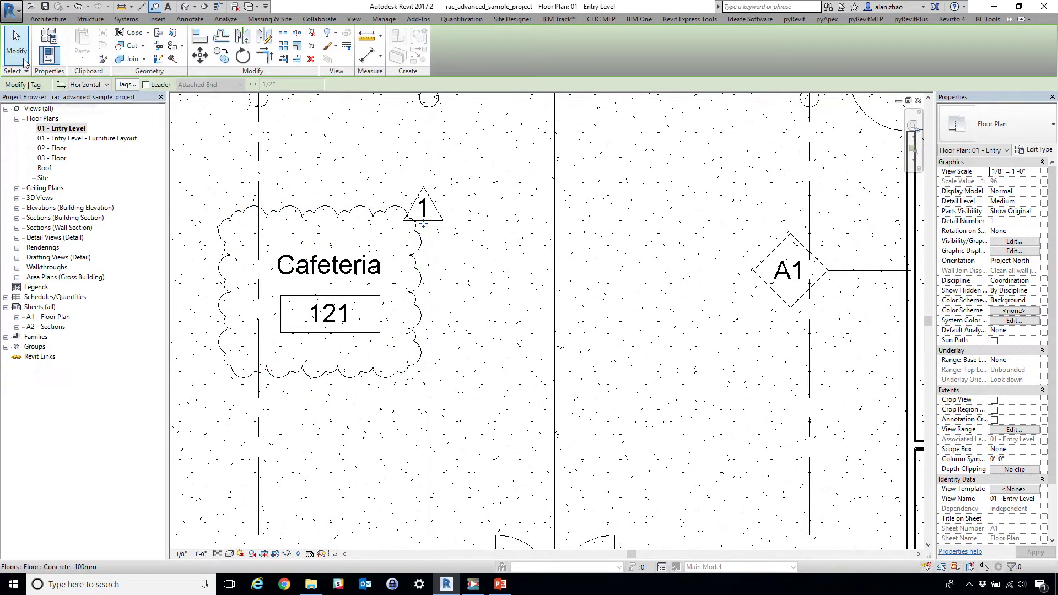
key(z)
key(o)
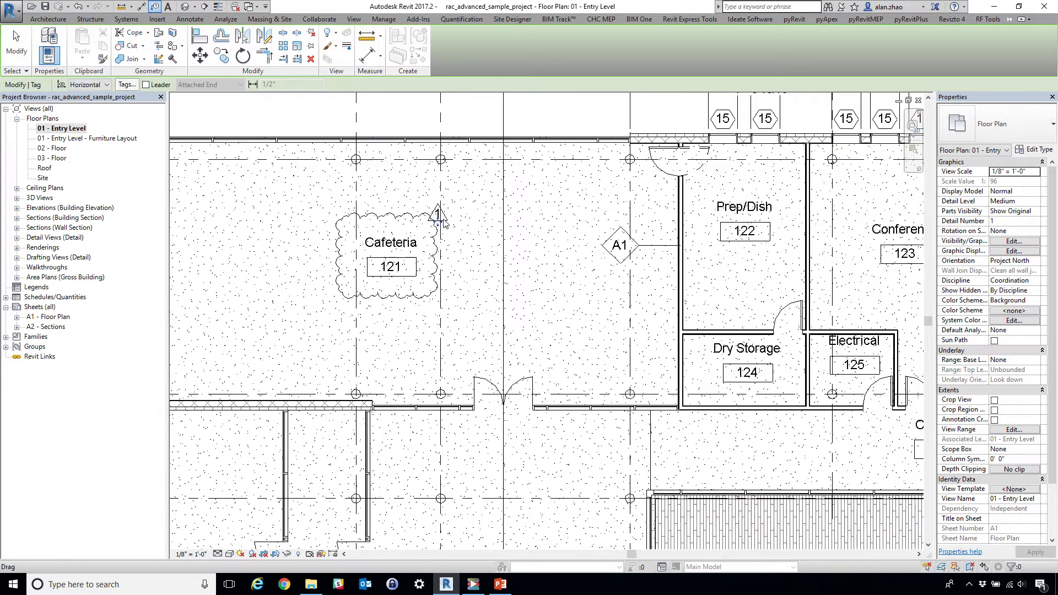
click(29, 49)
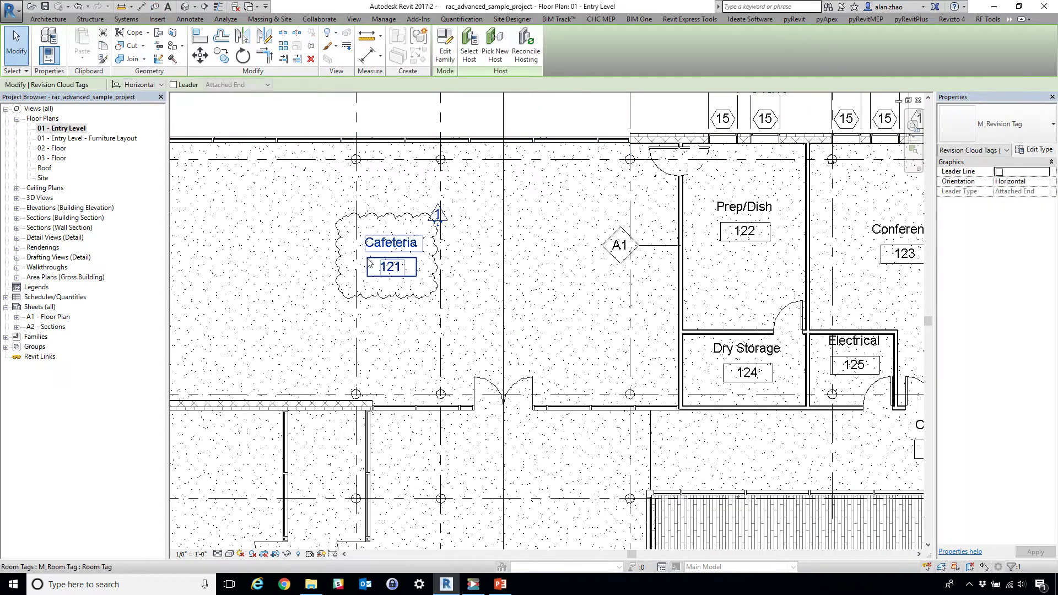
key(Escape)
scroll(352, 248, down, 3)
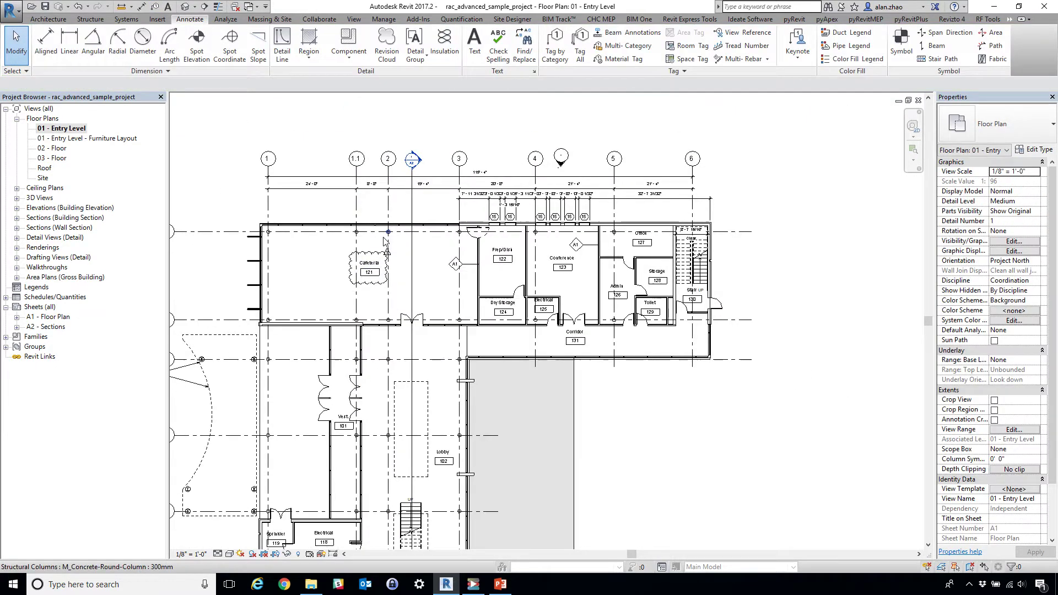
scroll(339, 272, up, 3)
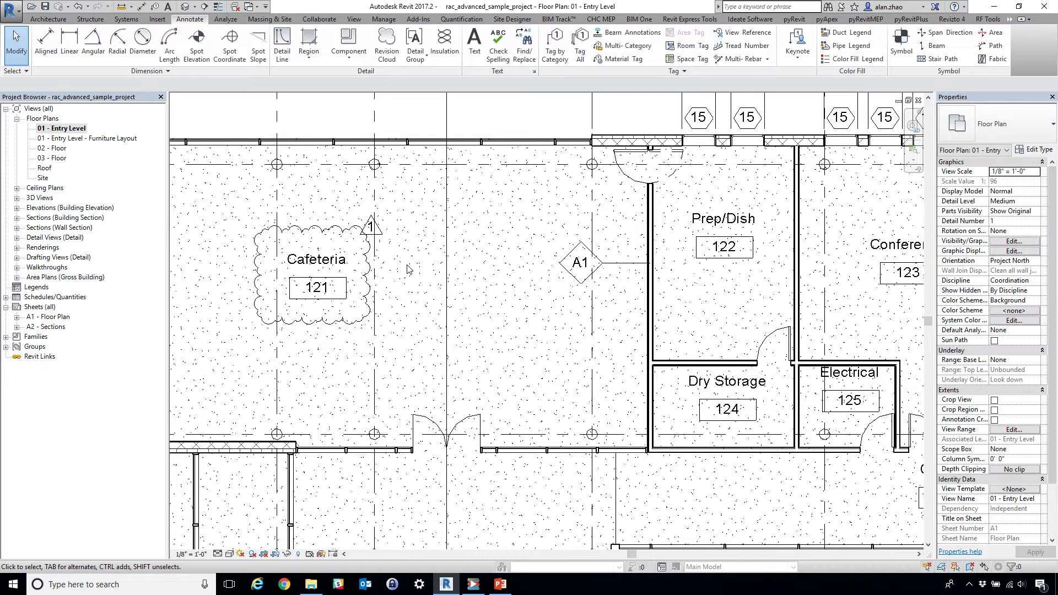
scroll(276, 266, up, 2)
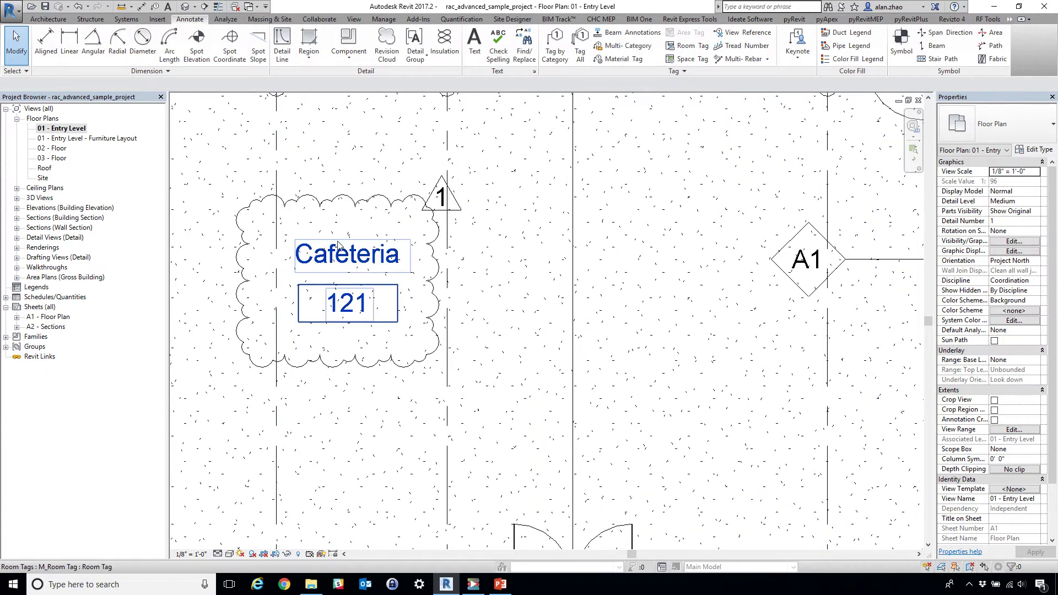
scroll(338, 243, down, 2)
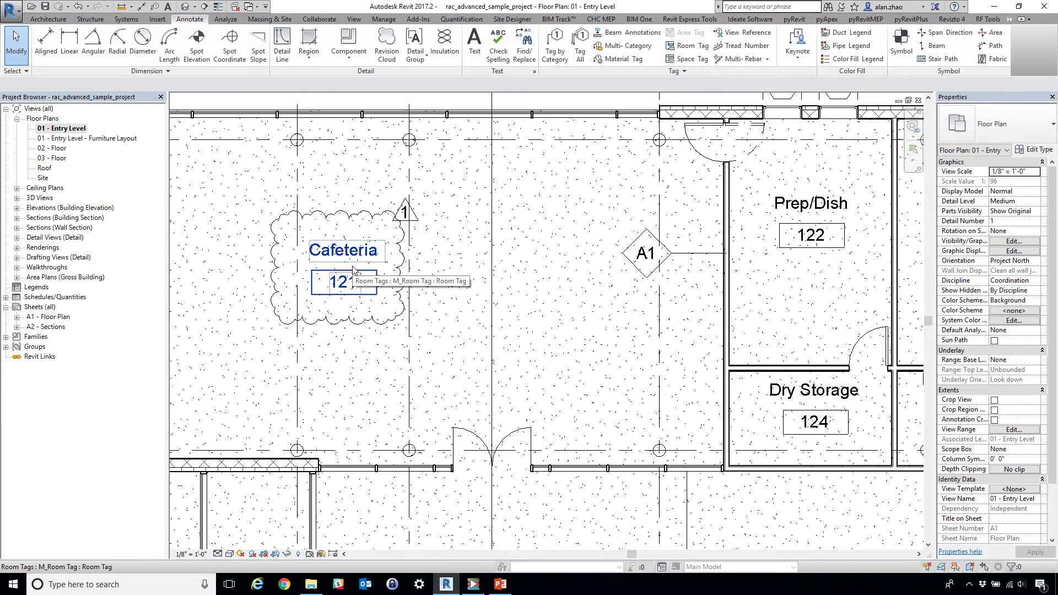
scroll(353, 270, down, 6)
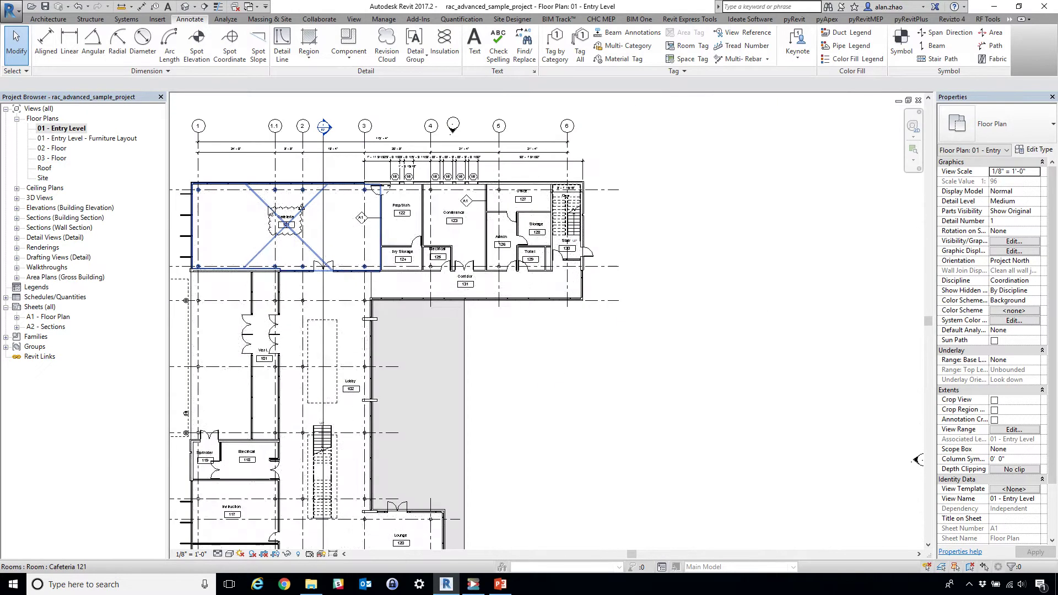
scroll(255, 184, down, 2)
scroll(373, 307, up, 6)
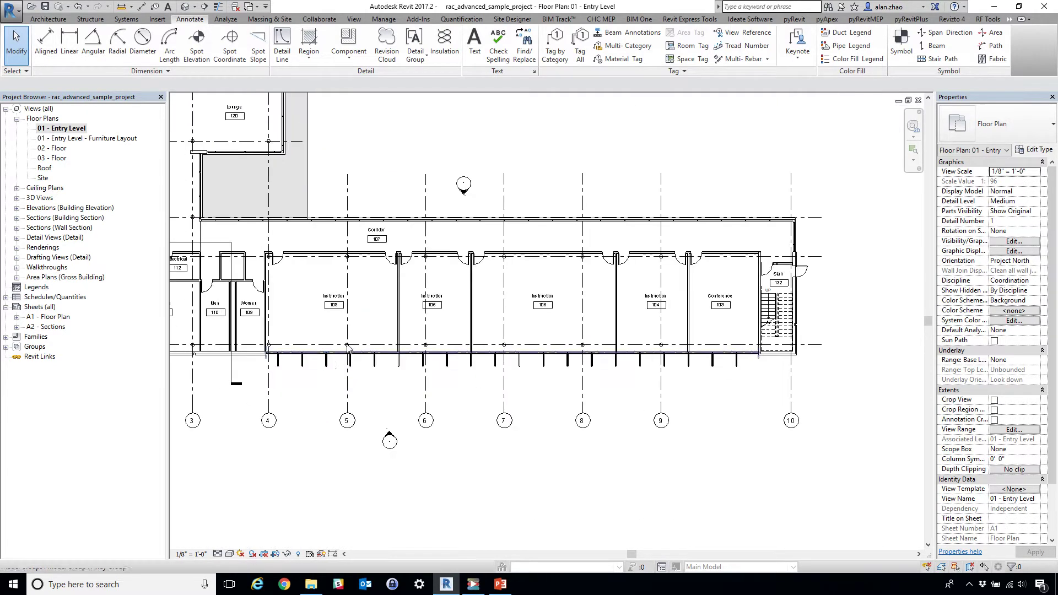
scroll(331, 308, up, 3)
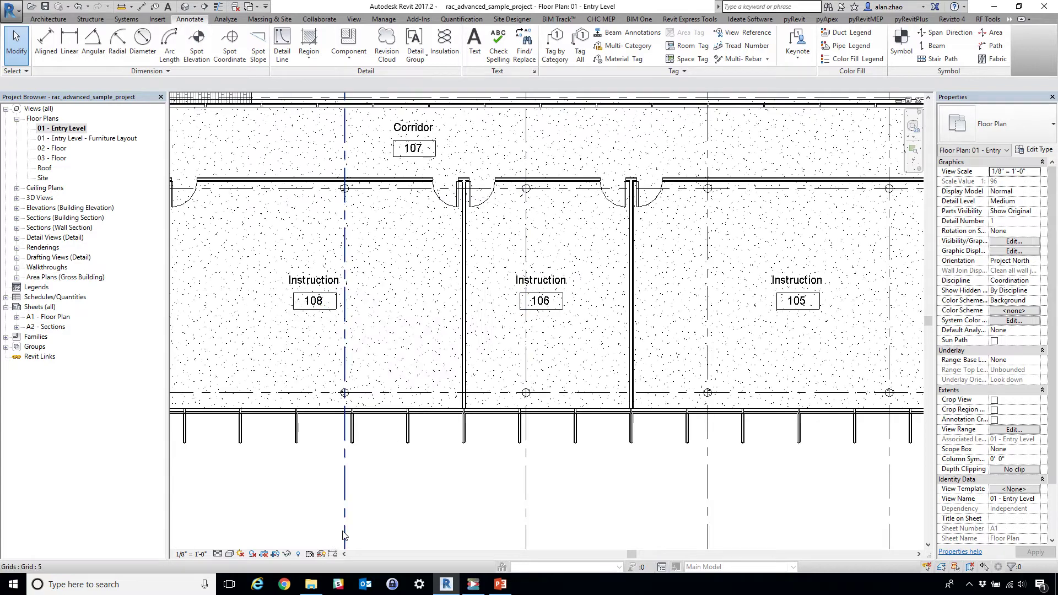
Run Dynamo Player's Add Clouds Around Each Elements script on the Instruction 108 room tag
click(472, 584)
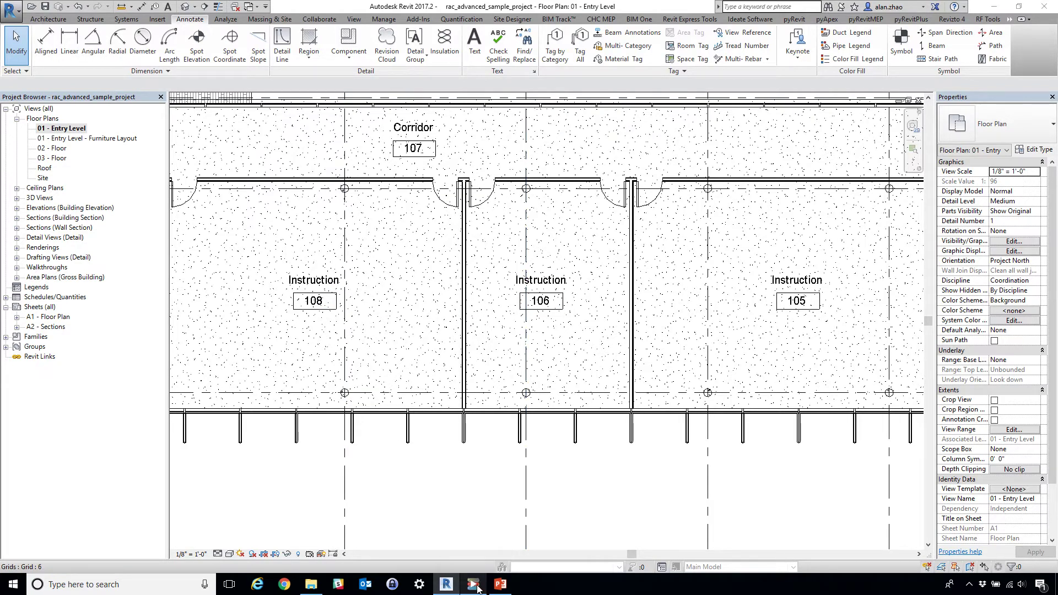
drag(721, 174, 908, 148)
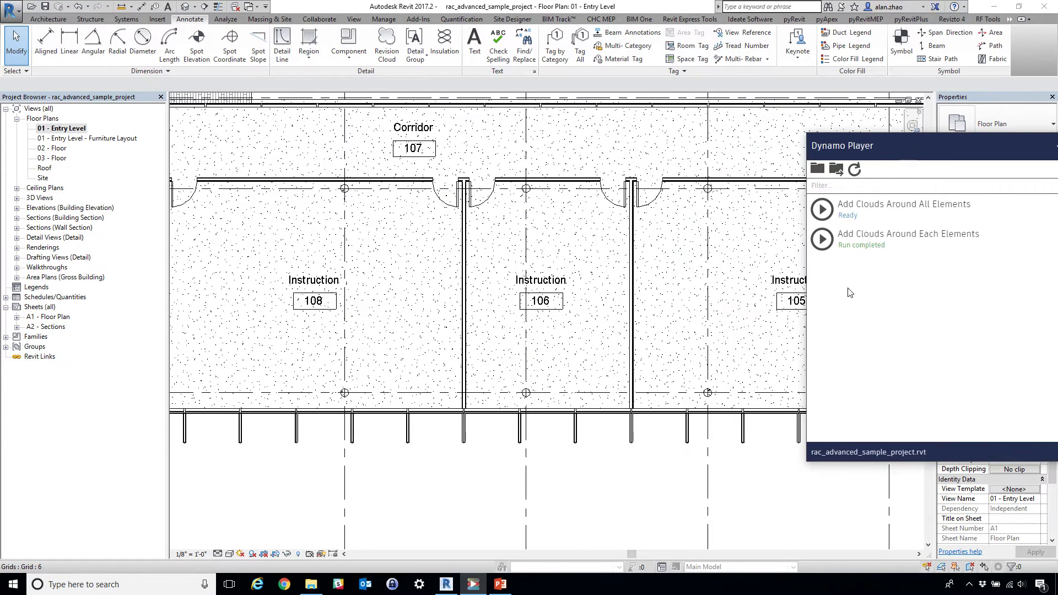
click(821, 239)
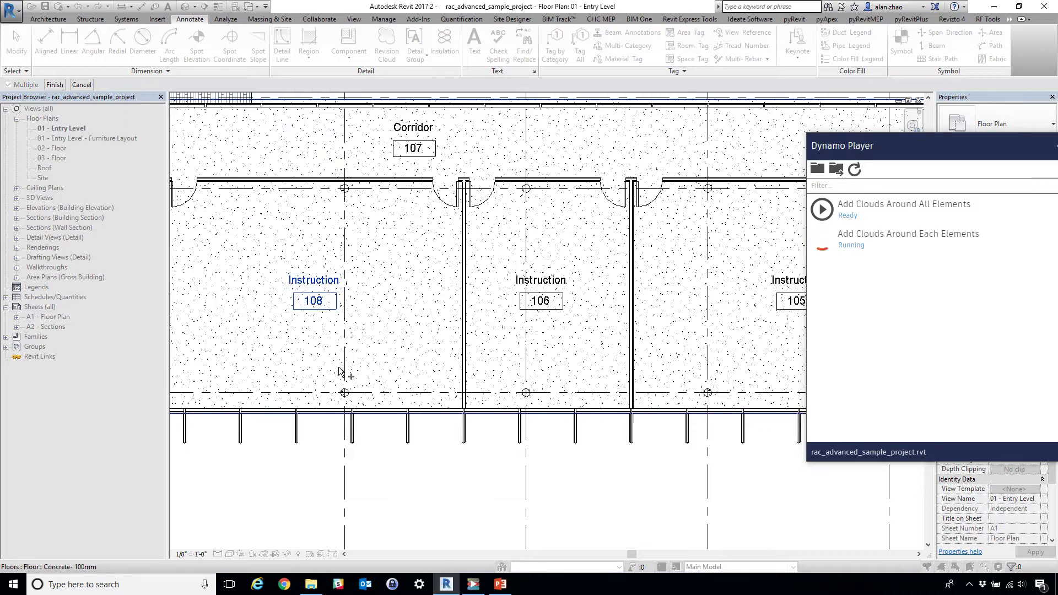
click(56, 85)
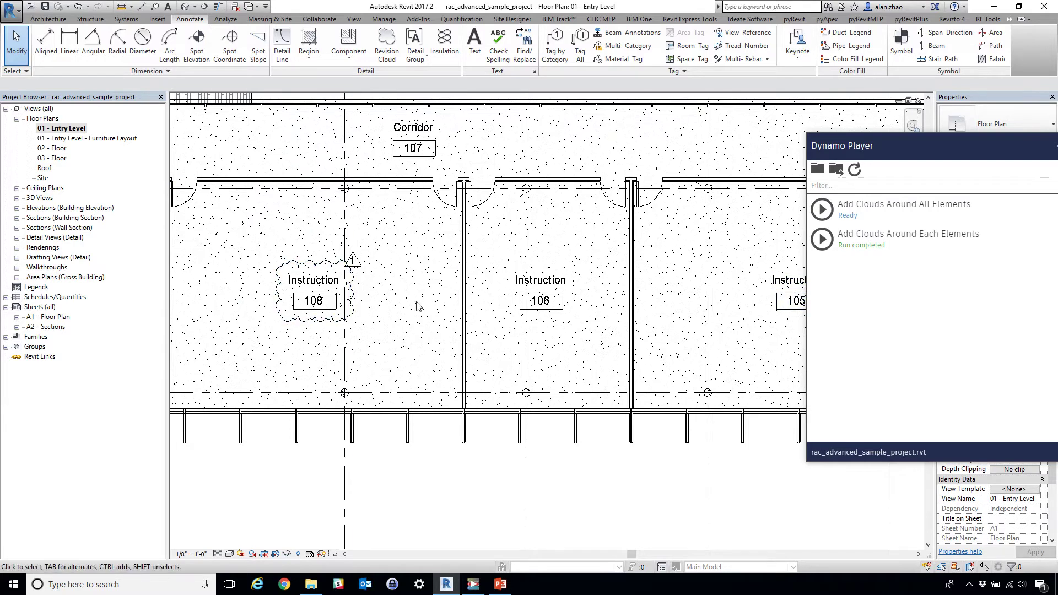
Play Add Clouds Around Each Elements on room tags 106, 105, 104 and 103 for separate clouds
scroll(330, 286, down, 3)
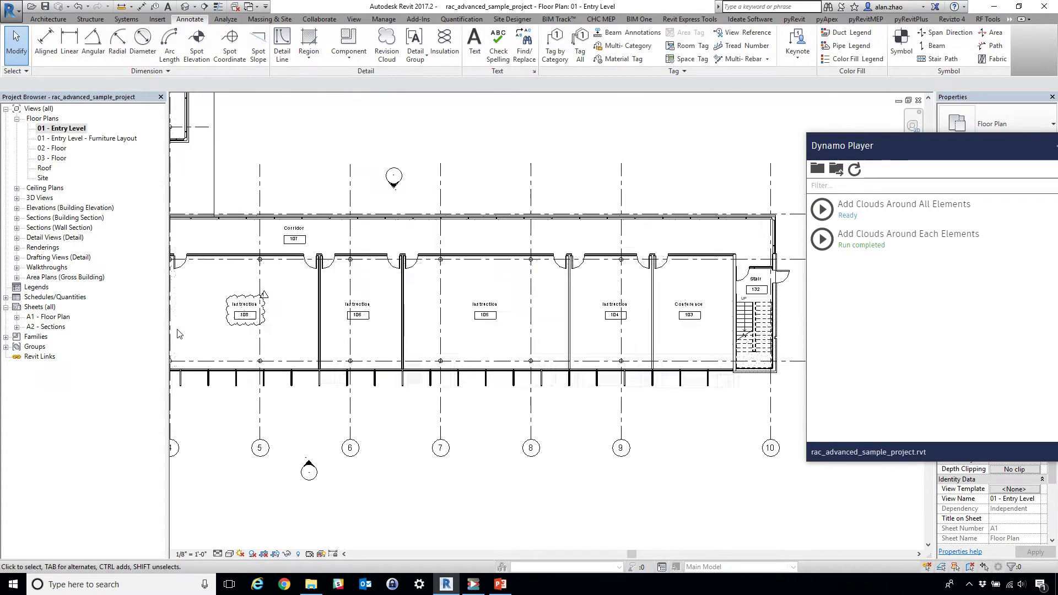
scroll(647, 338, up, 1)
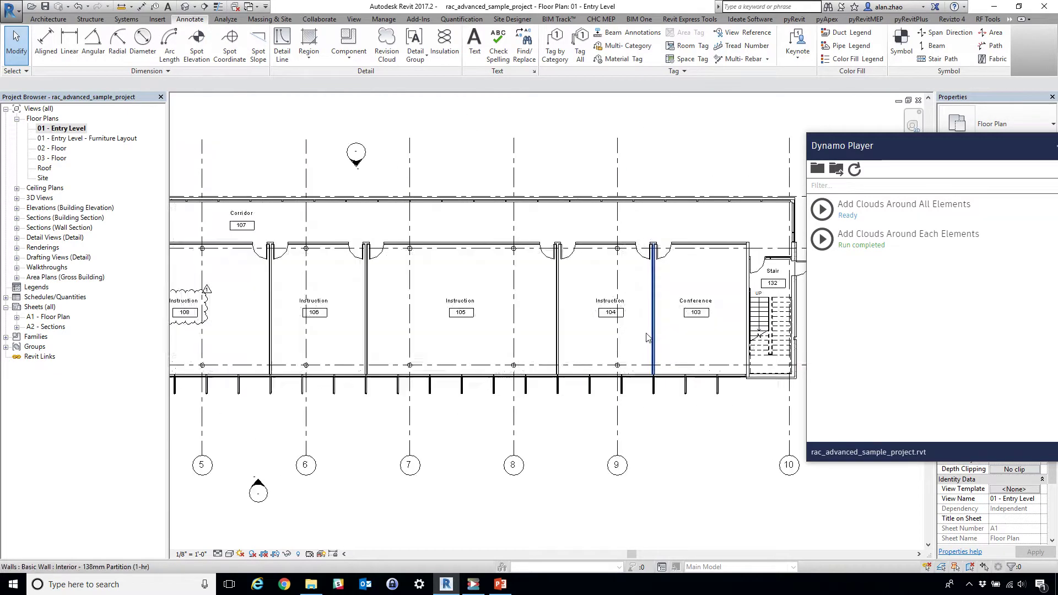
click(822, 238)
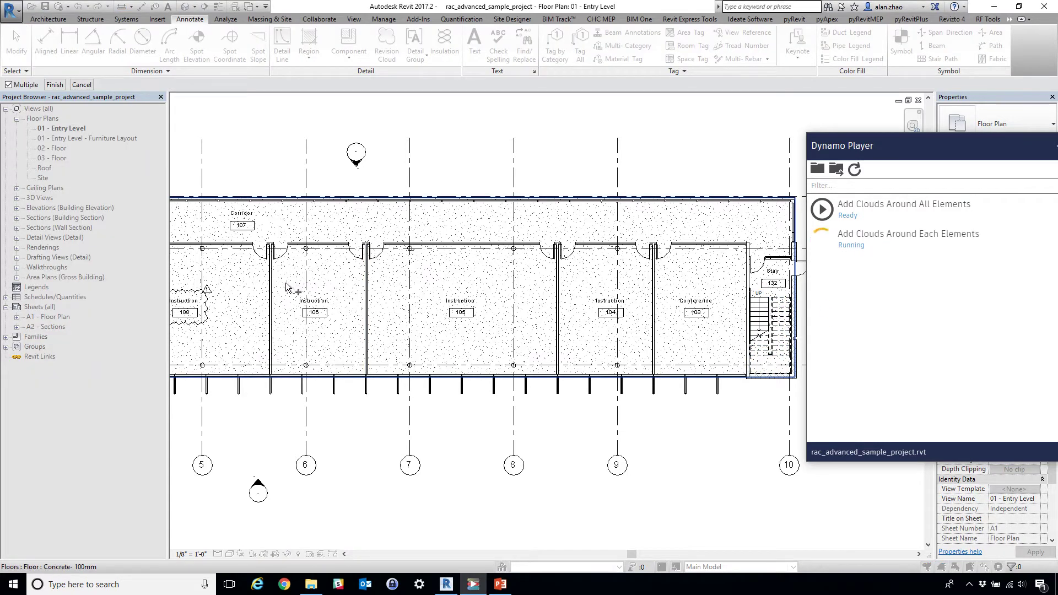
drag(286, 284, 725, 352)
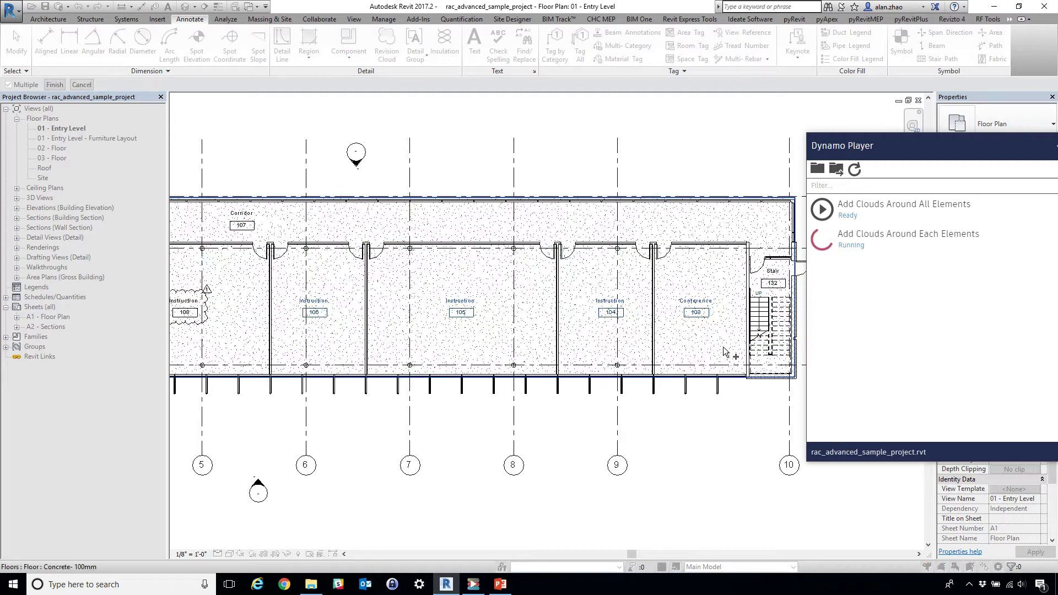
click(65, 85)
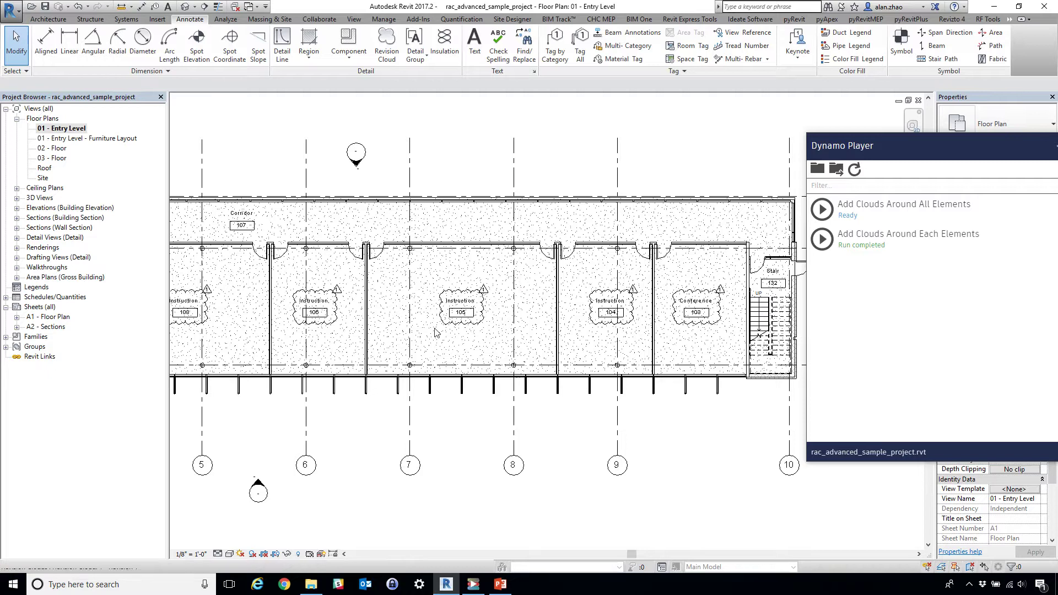
scroll(277, 266, up, 5)
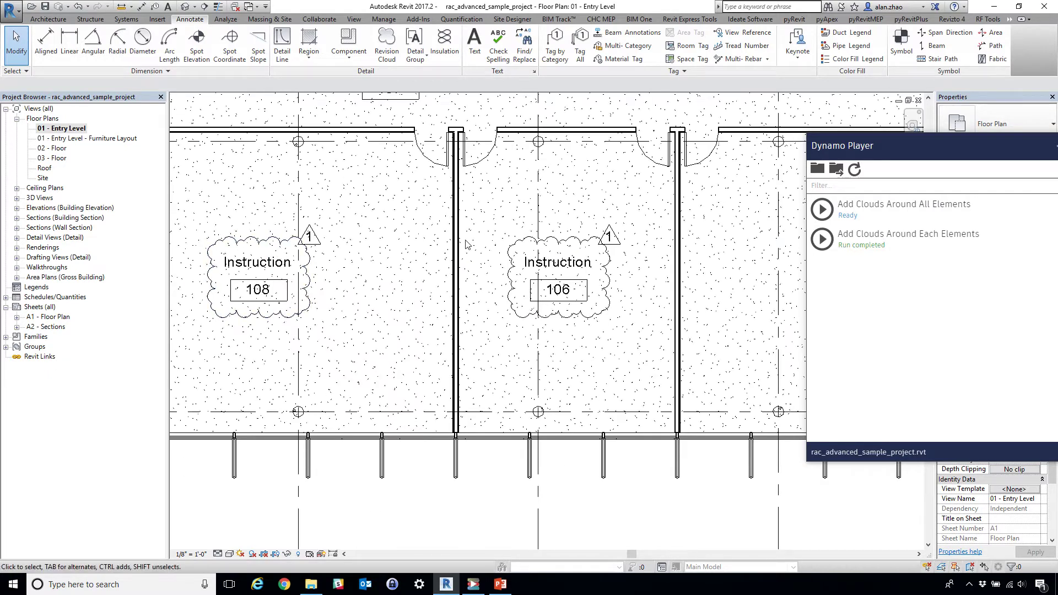
scroll(354, 348, down, 2)
scroll(354, 349, down, 2)
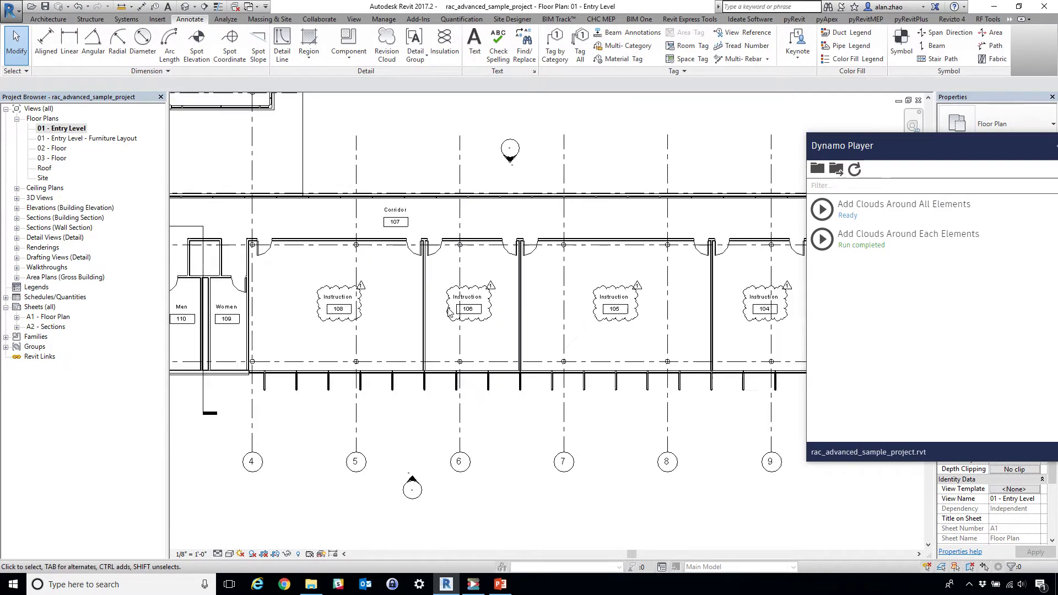
scroll(445, 318, up, 4)
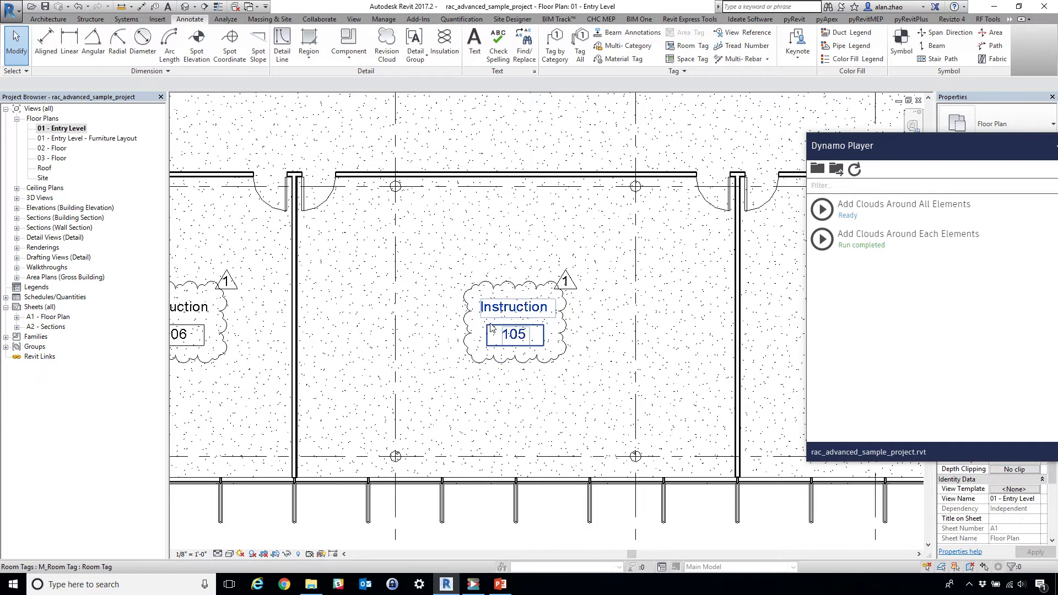
scroll(452, 331, down, 3)
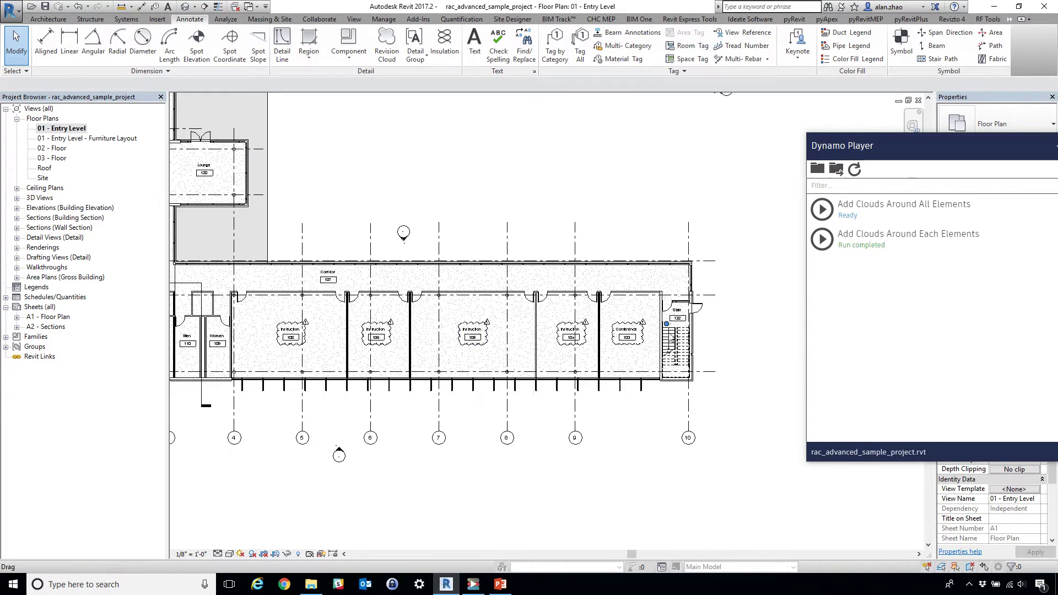
scroll(654, 347, up, 3)
scroll(683, 370, down, 3)
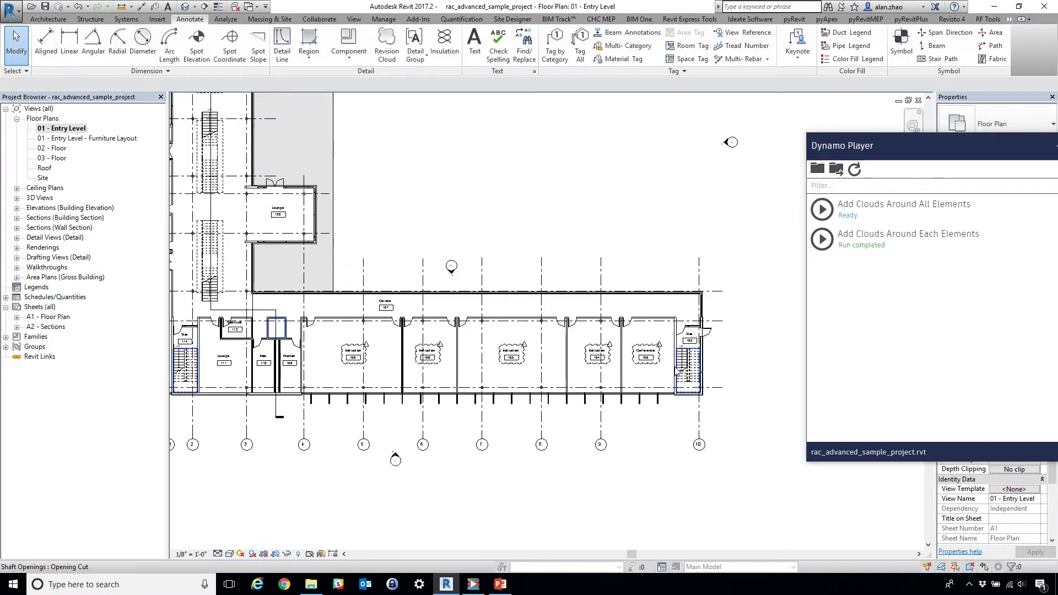
scroll(683, 368, up, 4)
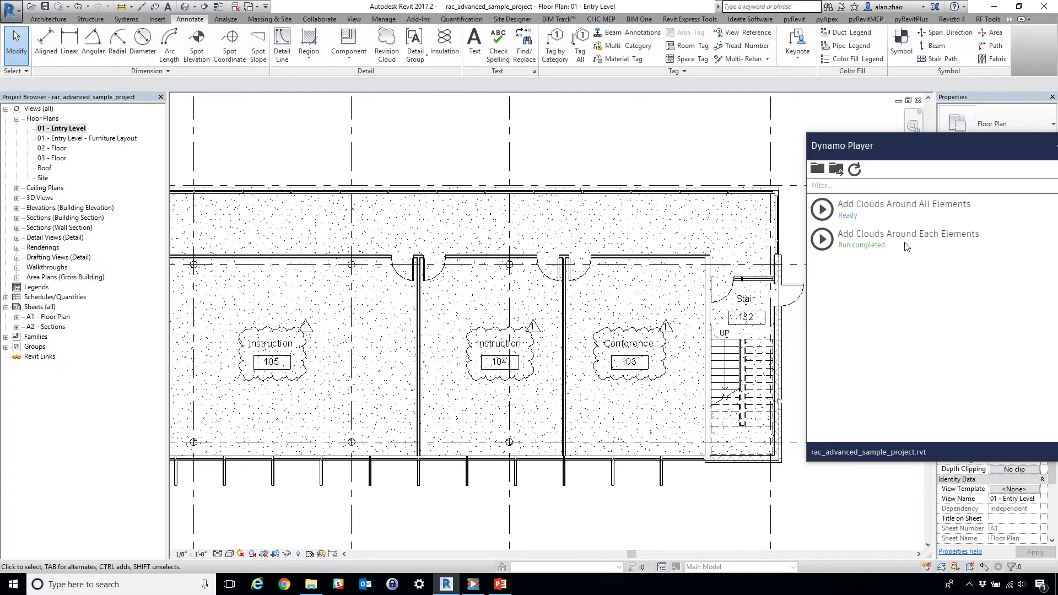
Run Add Clouds Around All Elements on both corridor doors beside room 106
click(821, 210)
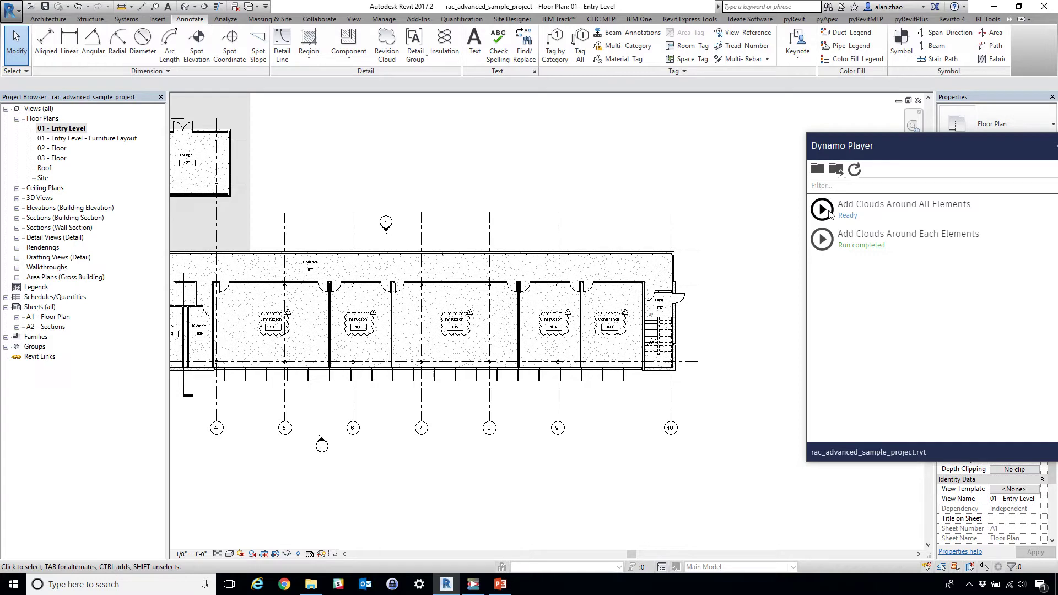
click(822, 210)
scroll(603, 300, up, 4)
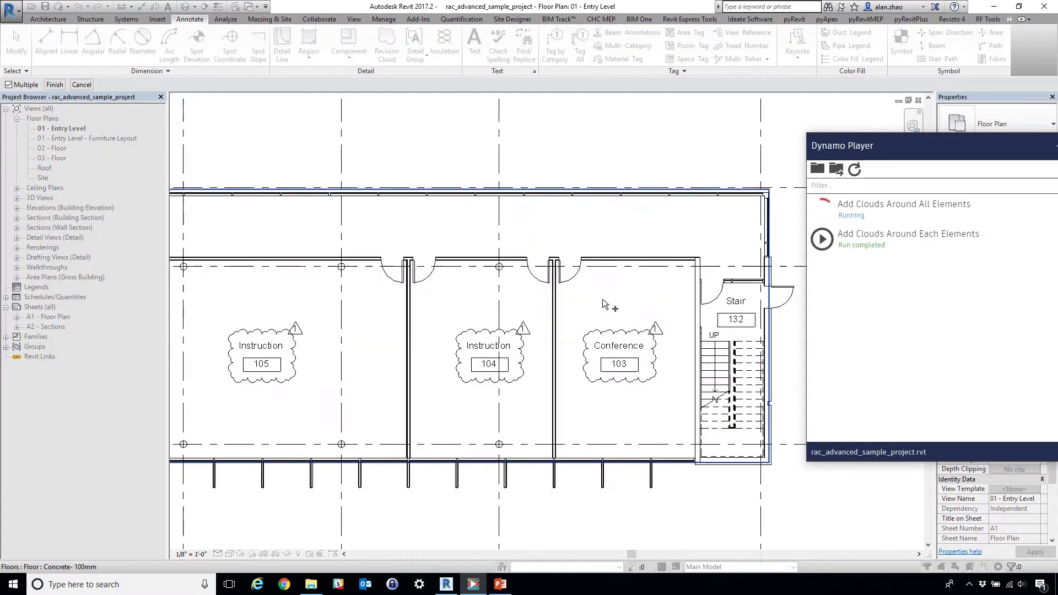
scroll(601, 282, down, 2)
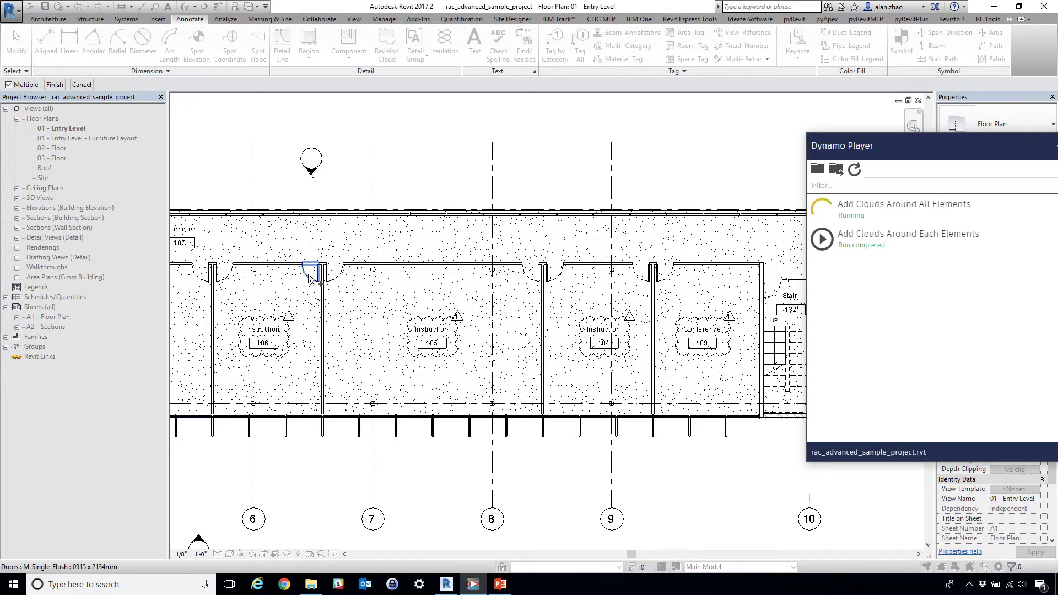
click(333, 276)
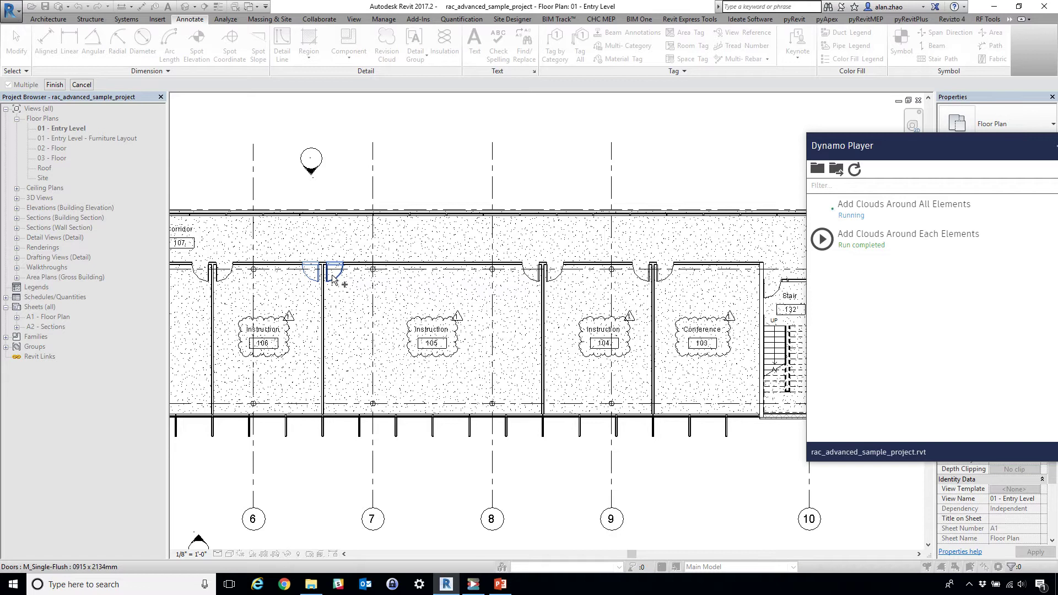
click(302, 270)
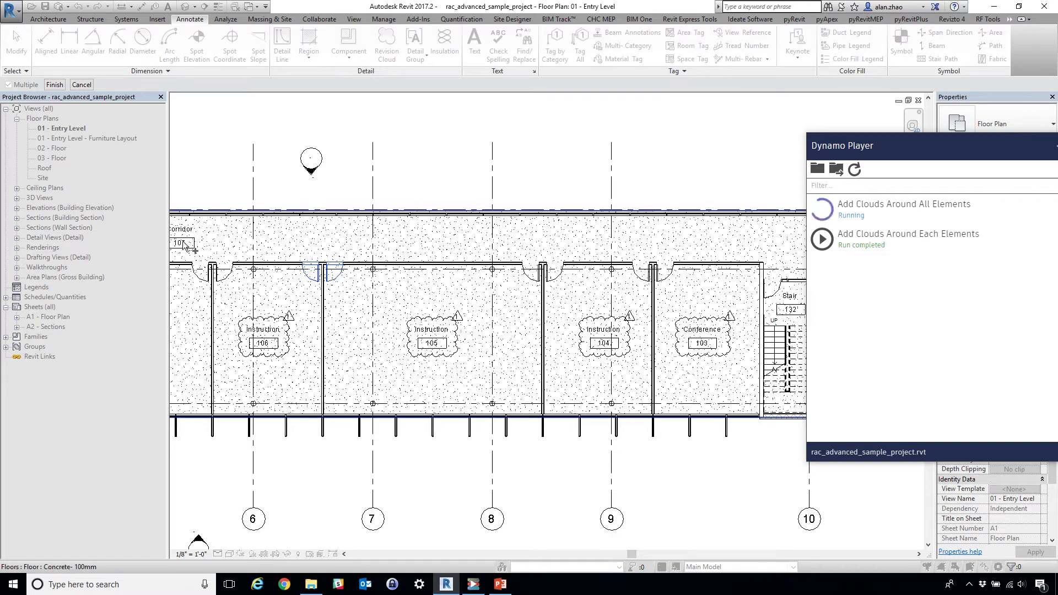
click(55, 86)
scroll(311, 246, up, 4)
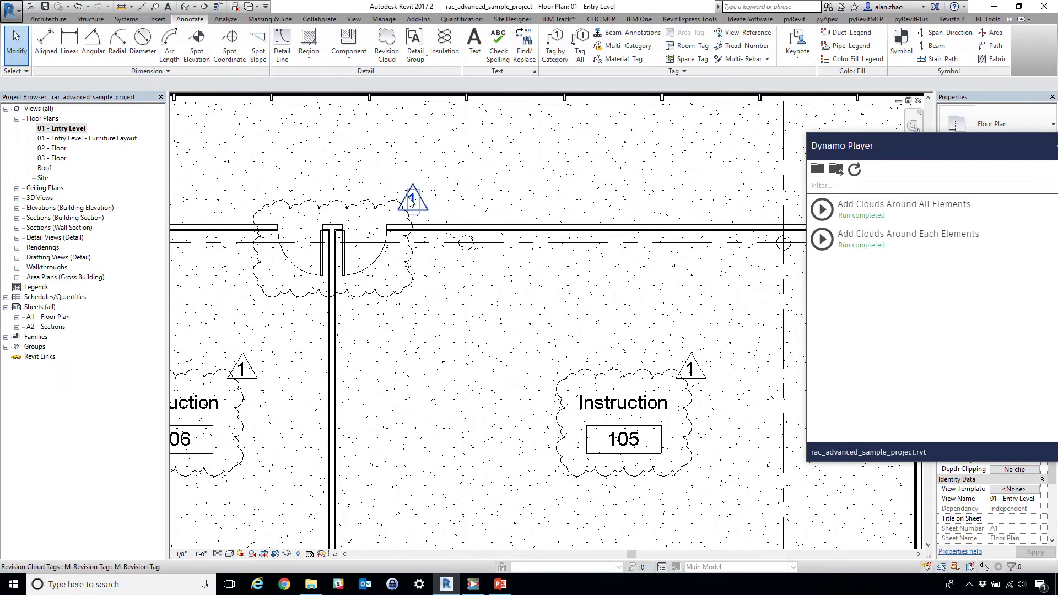
scroll(310, 270, down, 5)
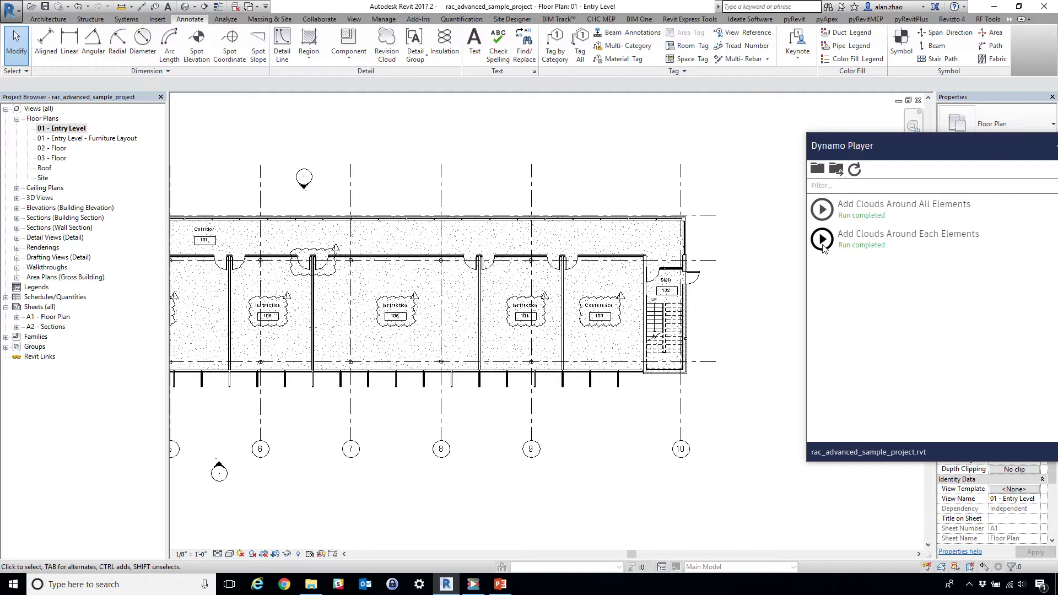
Enclose the Conference 116 and Instruction 115 room tags together in one script-drawn cloud
scroll(427, 258, down, 3)
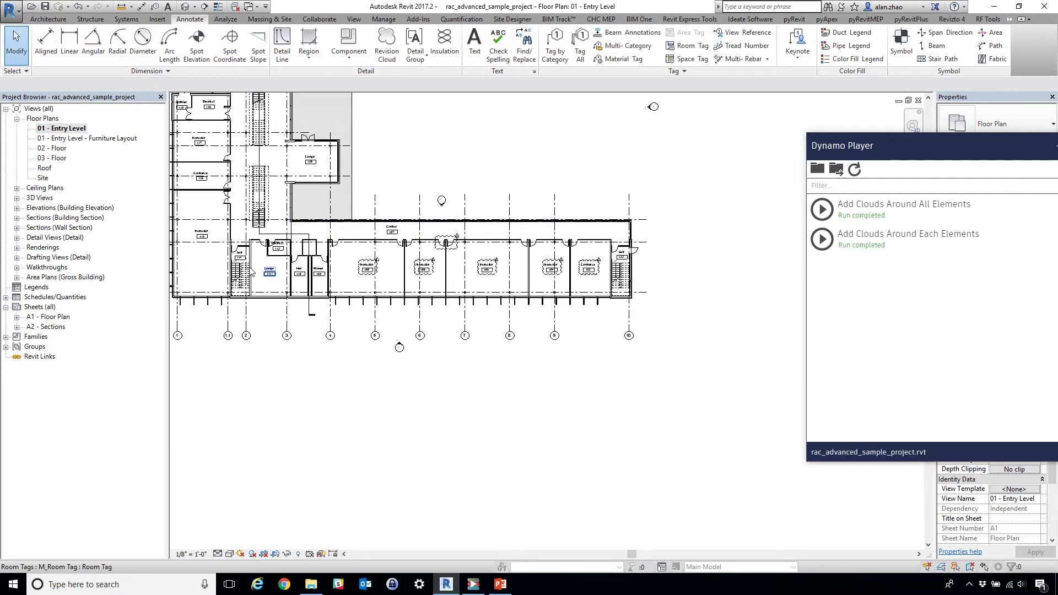
scroll(427, 258, up, 2)
scroll(331, 147, up, 4)
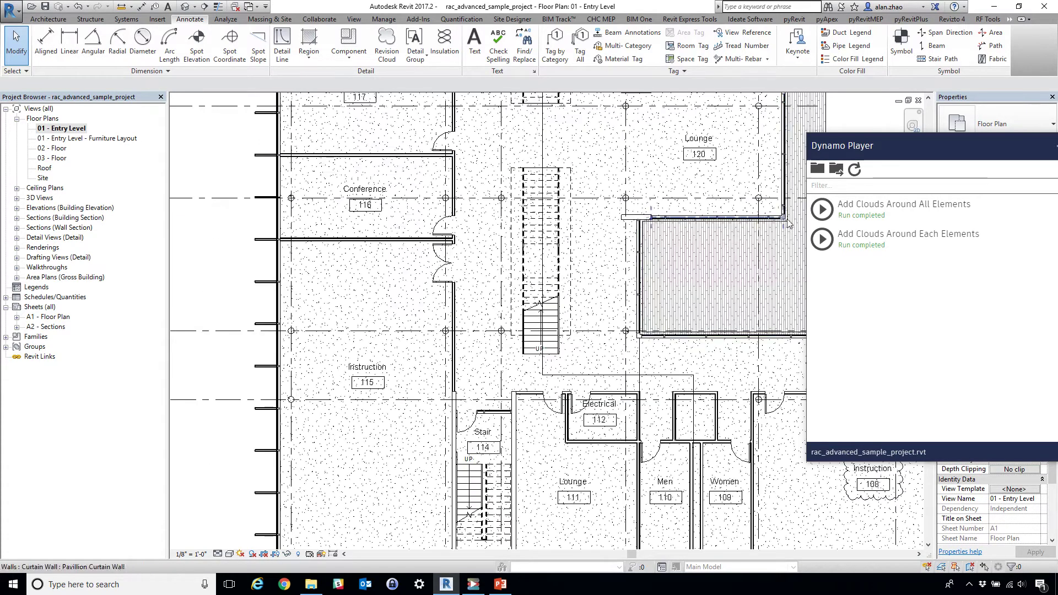
click(829, 208)
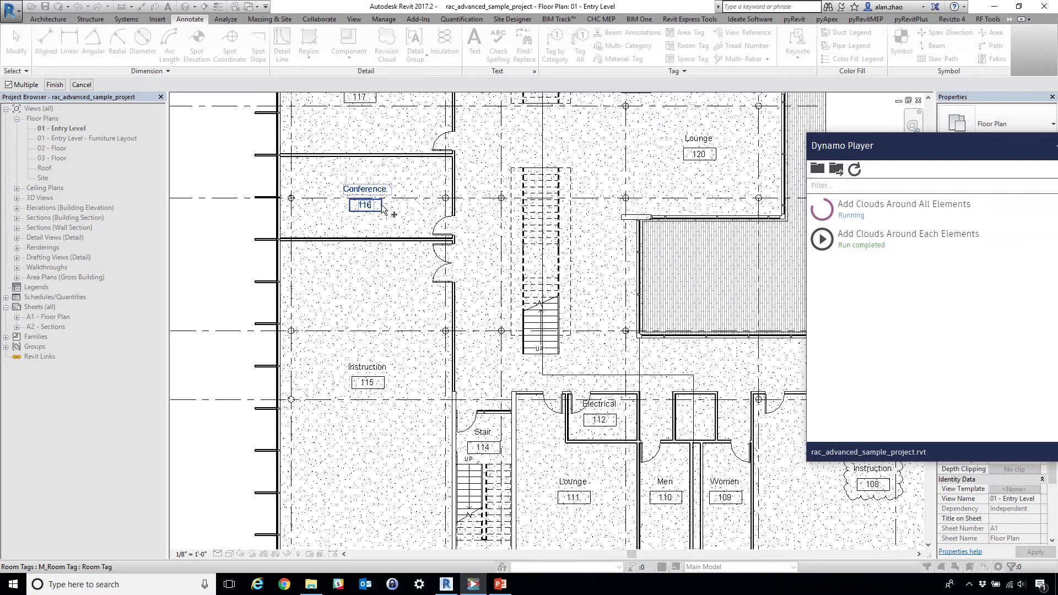
click(377, 385)
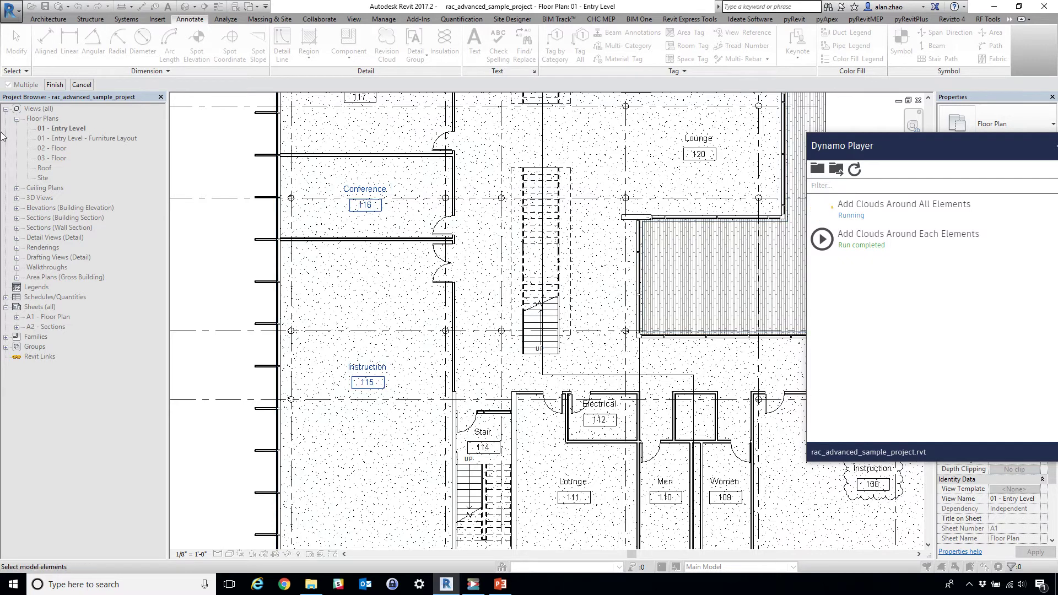
click(58, 86)
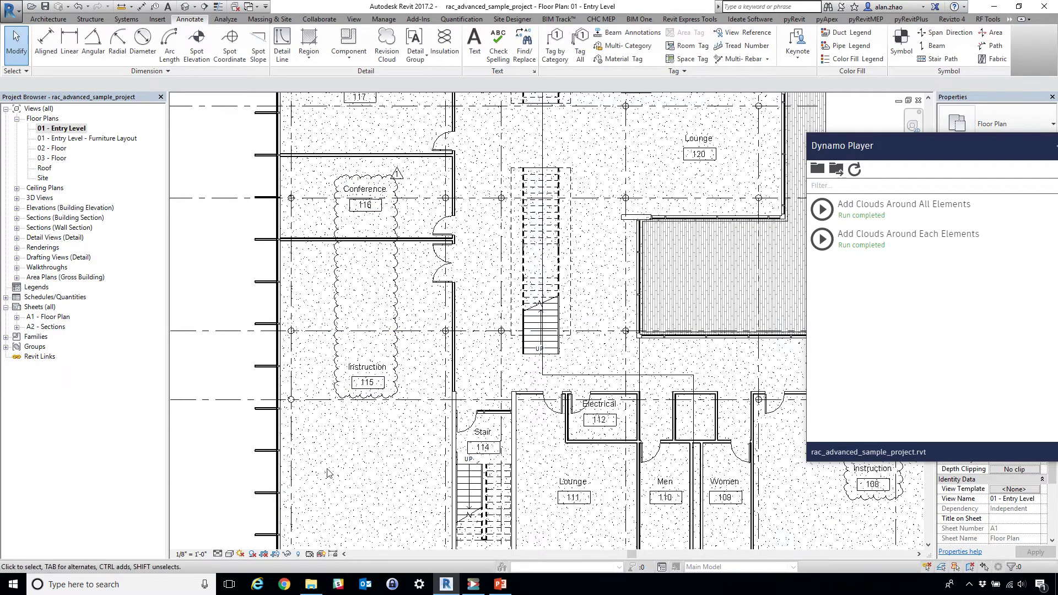
Cloud the adjacent double door beside Conference 116
scroll(494, 249, up, 3)
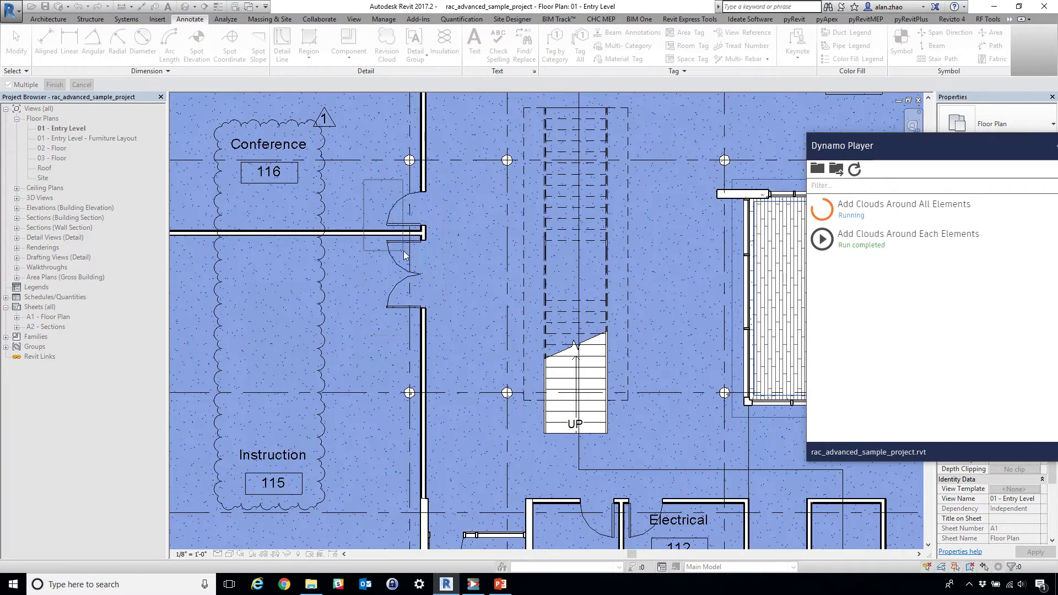
click(446, 335)
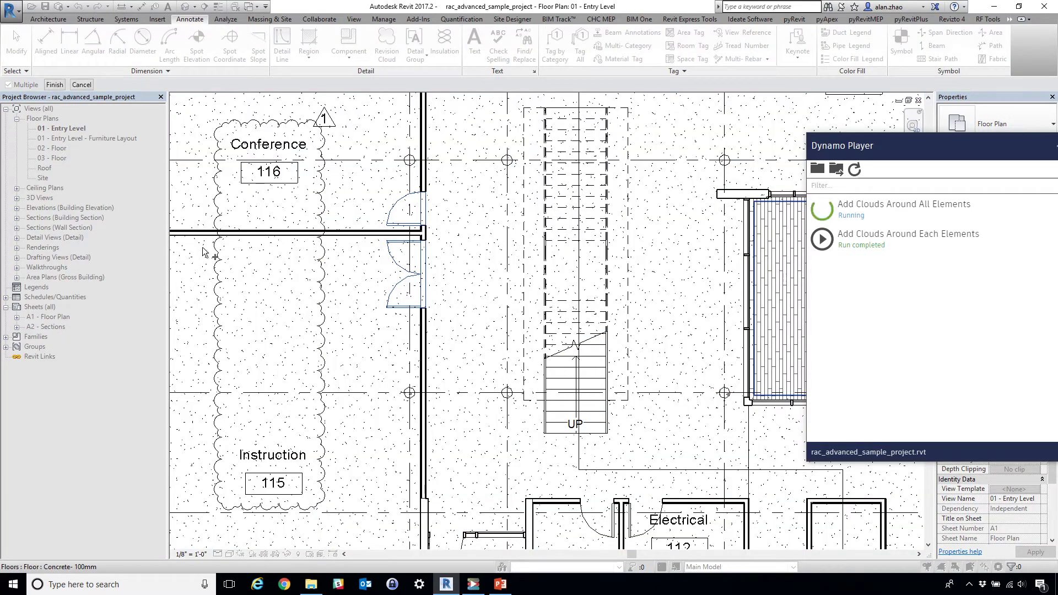
click(55, 89)
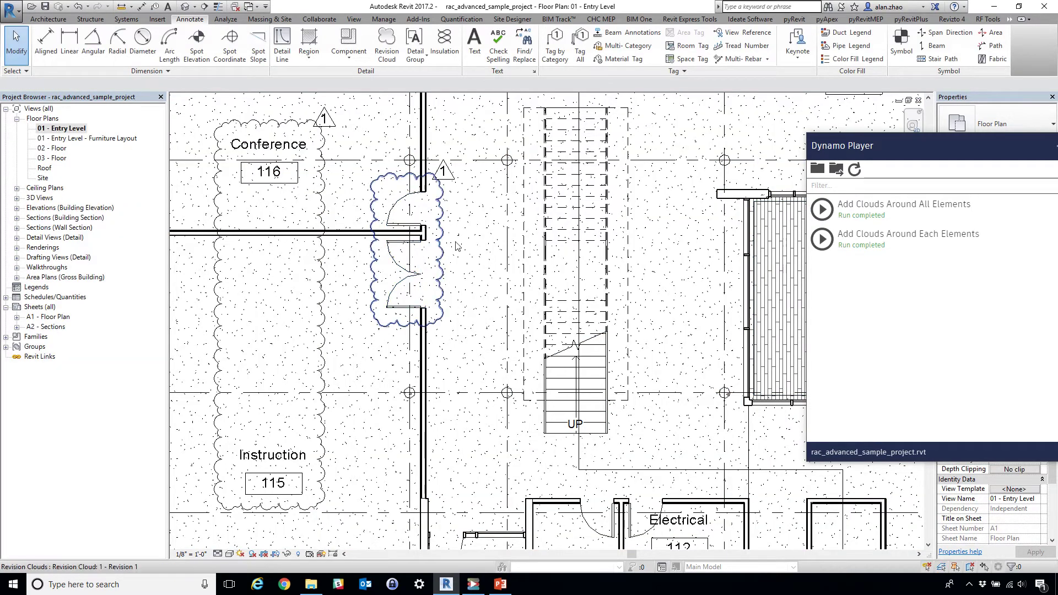
scroll(422, 243, down, 3)
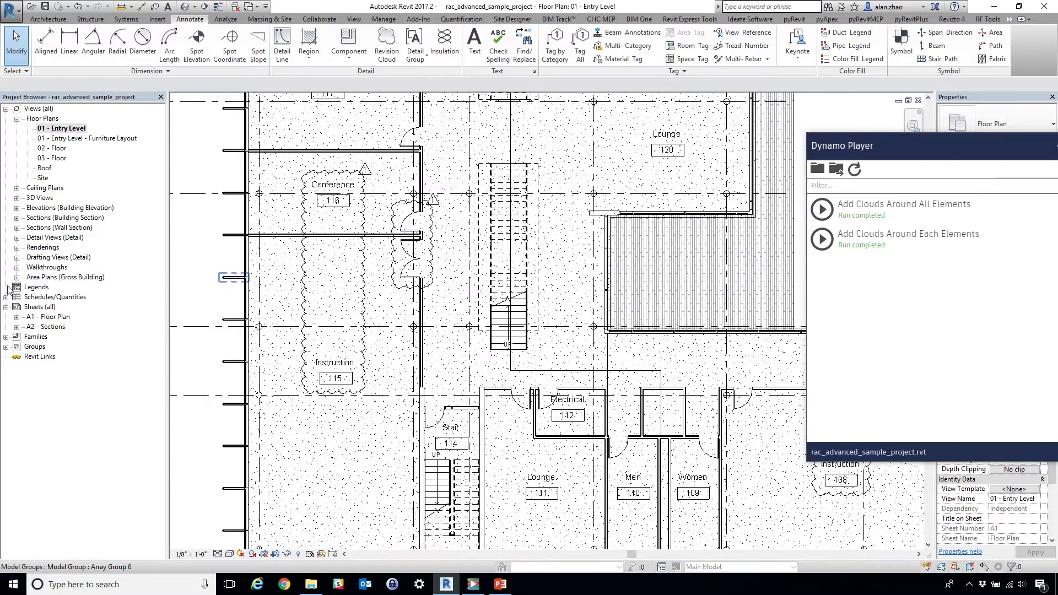
Open the A2 - Sections sheet from the Project Browser
double_click(46, 328)
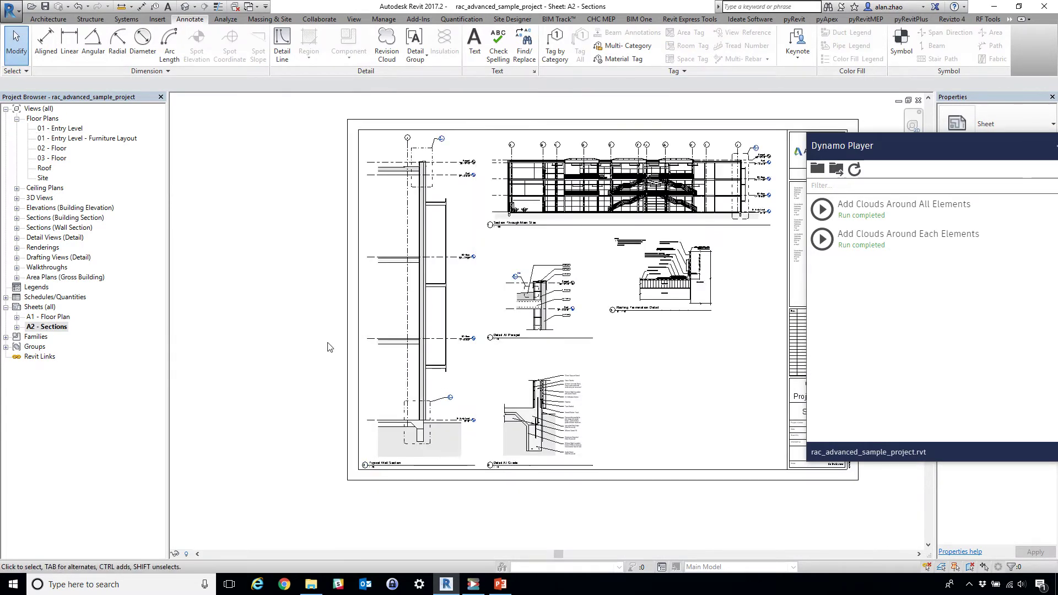
scroll(330, 347, down, 2)
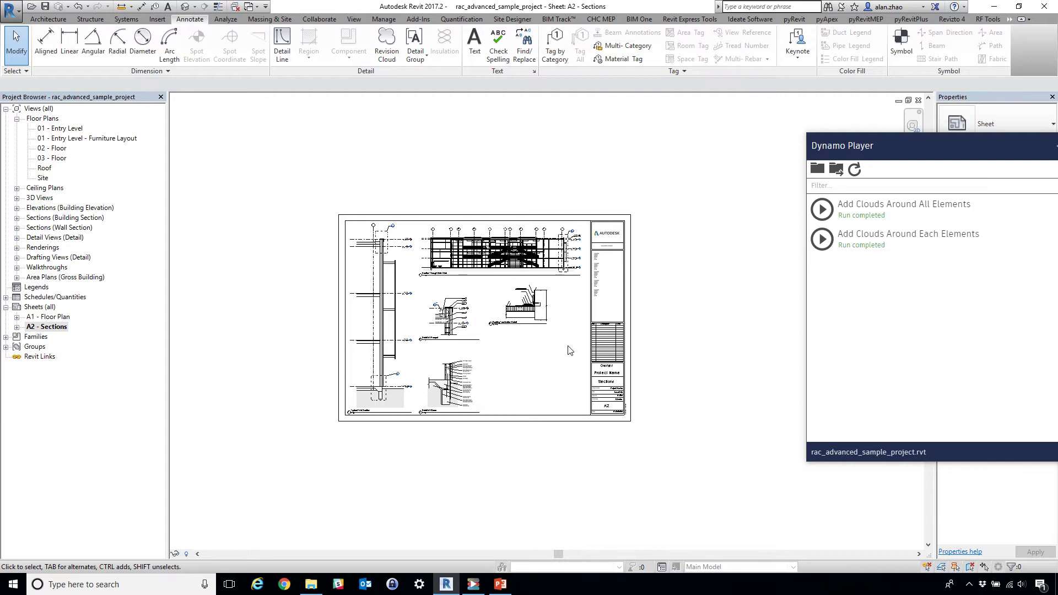
scroll(353, 337, up, 4)
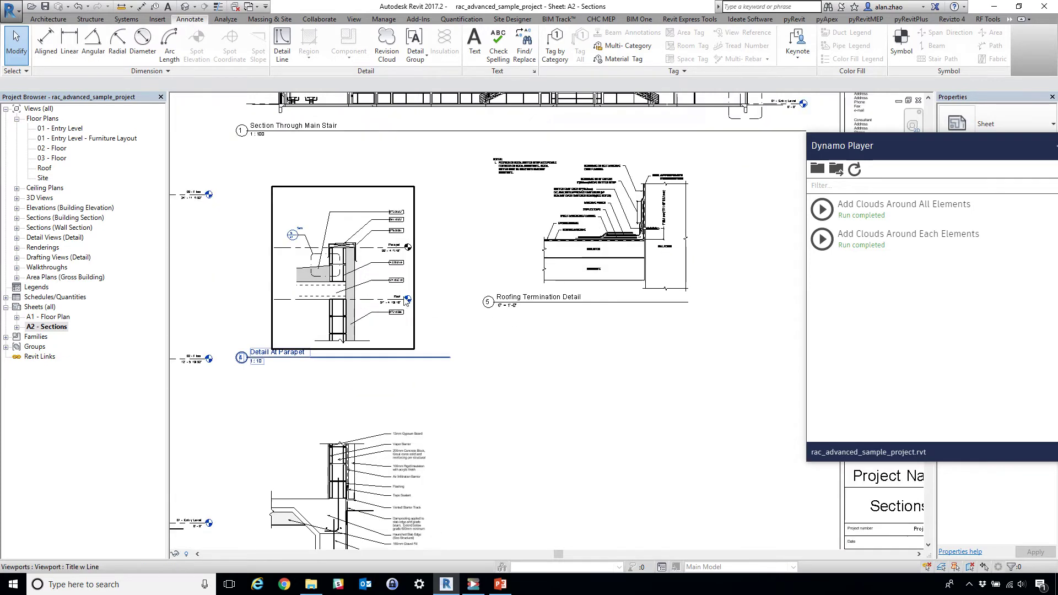
scroll(487, 295, down, 3)
Place three M_North Arrow-2 symbols stacked vertically below the Roofing Termination Detail
click(902, 44)
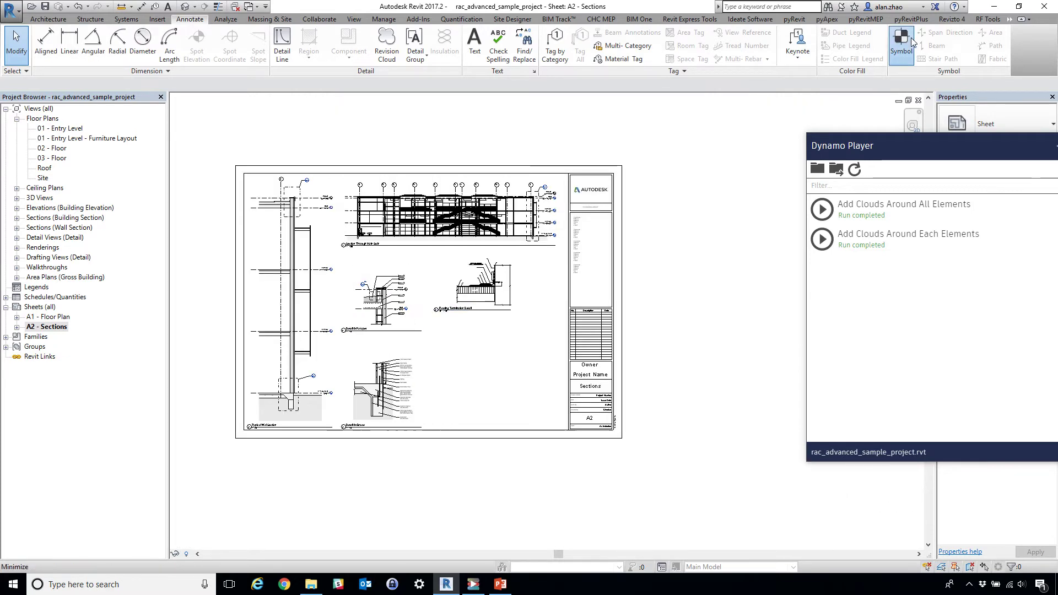
click(1000, 117)
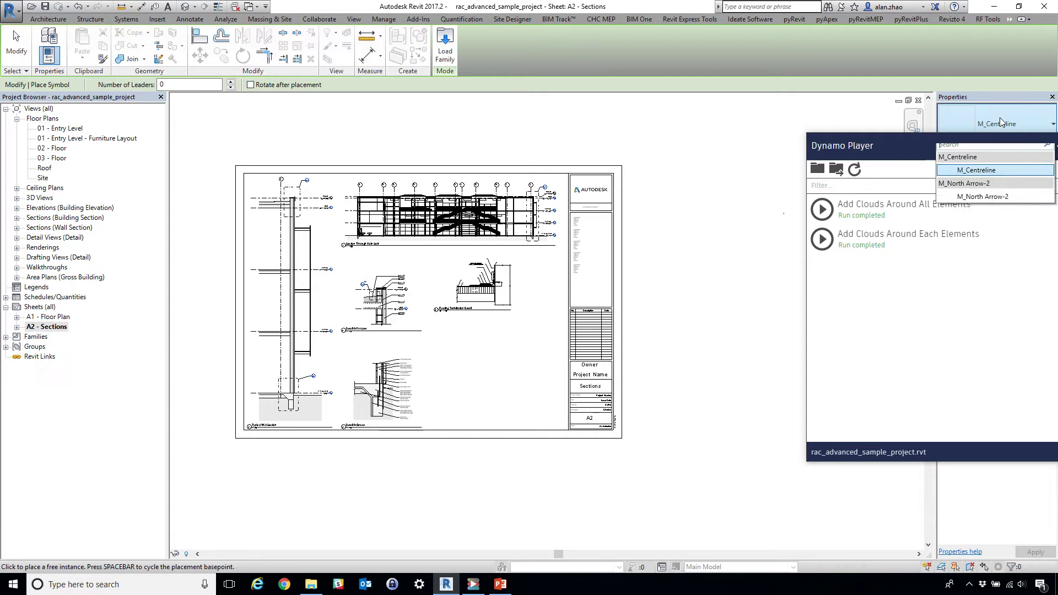
click(985, 204)
scroll(463, 354, up, 5)
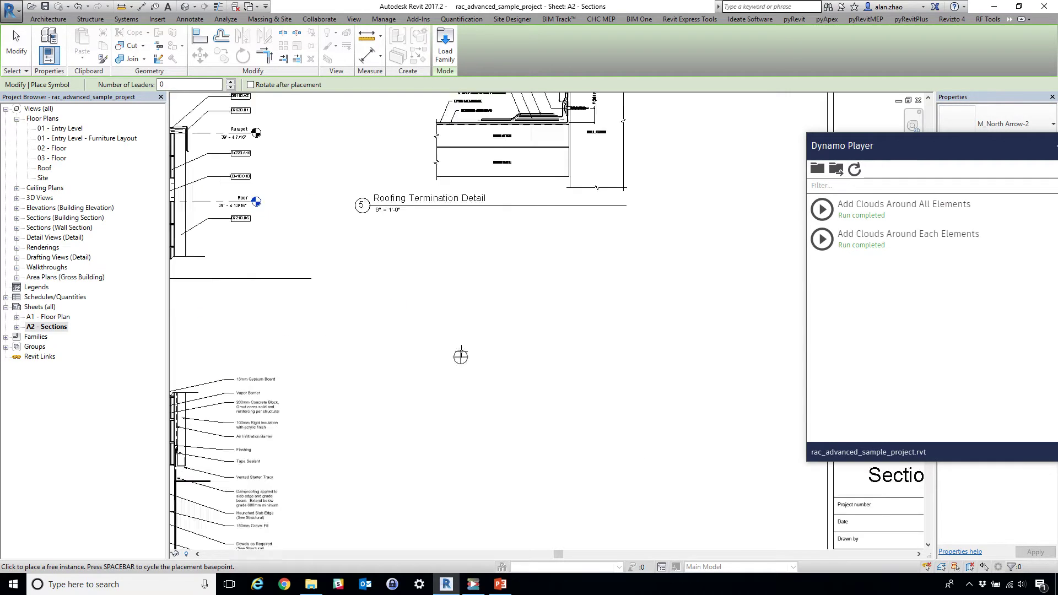
click(465, 271)
click(466, 366)
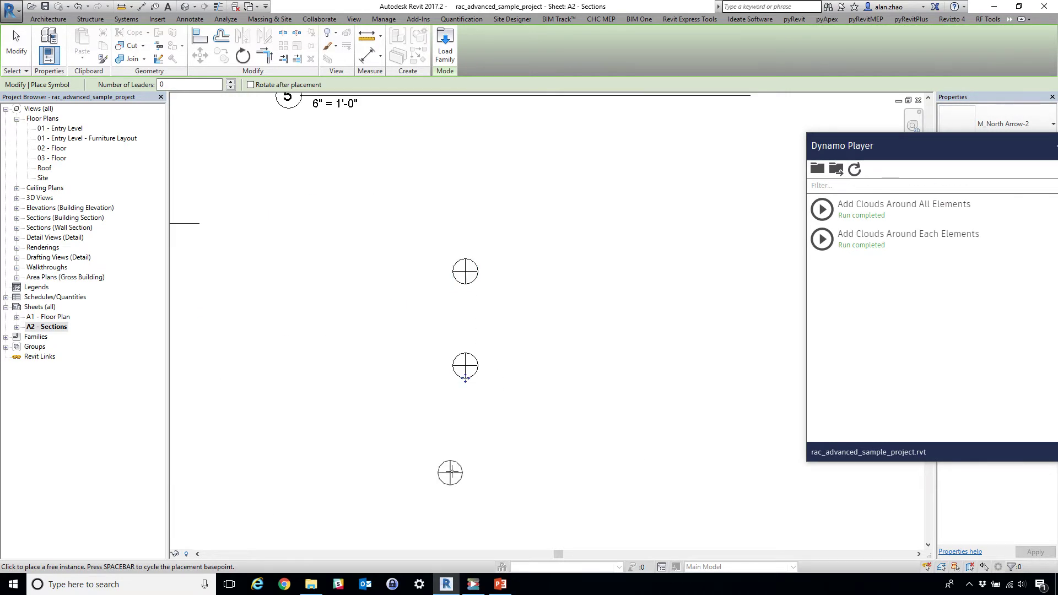
click(465, 473)
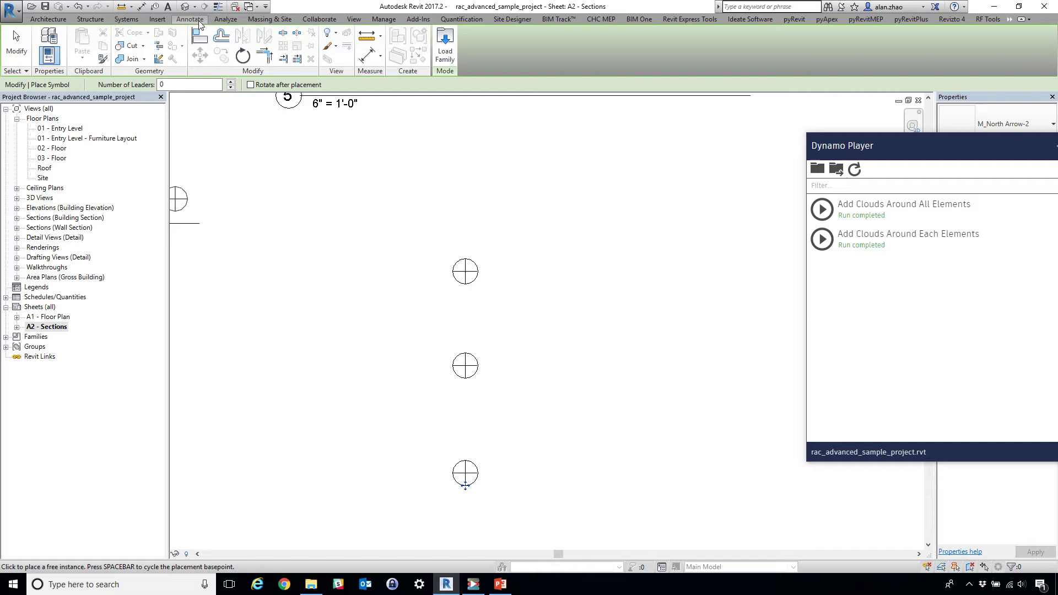
Add text notes abc, def and ghi beside the top, middle and bottom north arrows
click(190, 19)
click(474, 44)
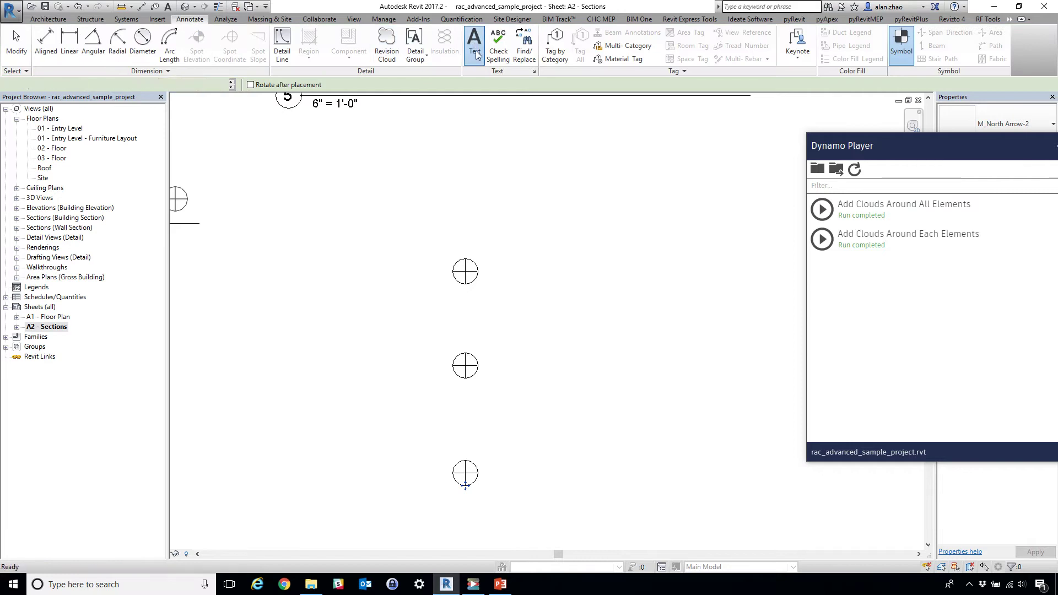
click(563, 266)
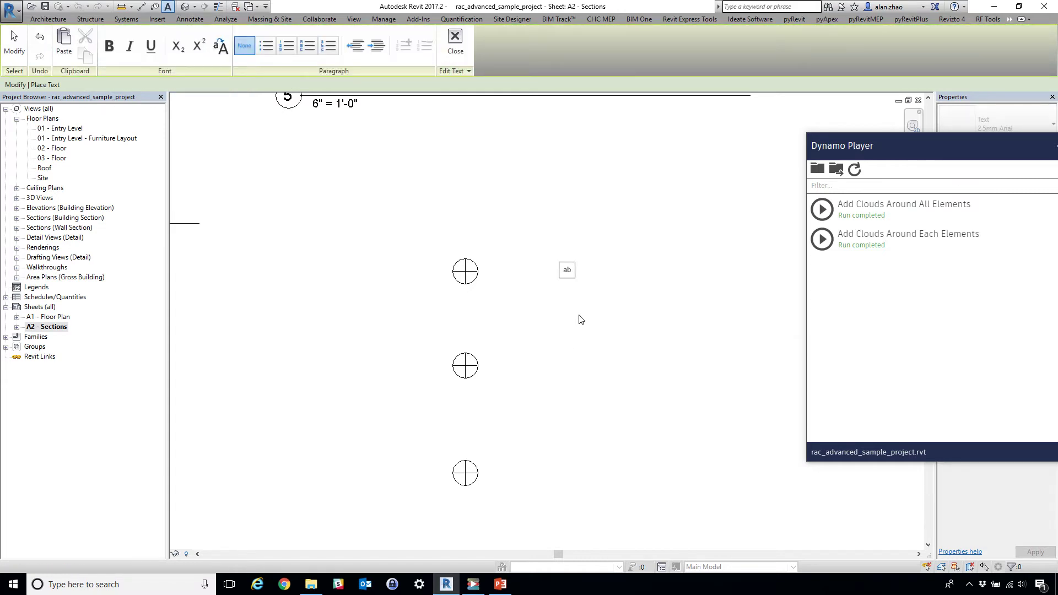
click(559, 365)
click(556, 365)
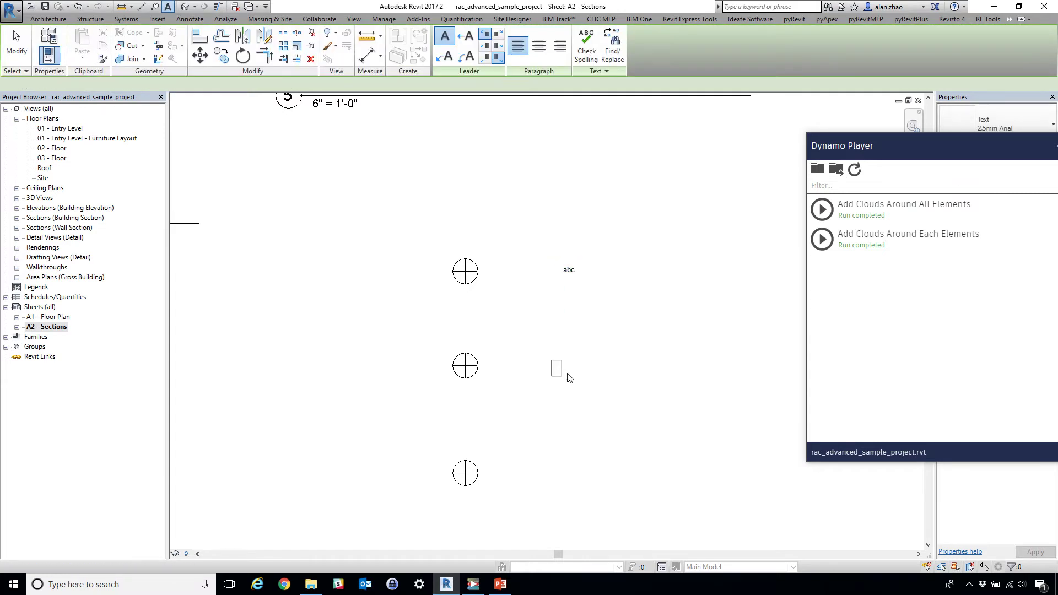
text(def)
click(555, 472)
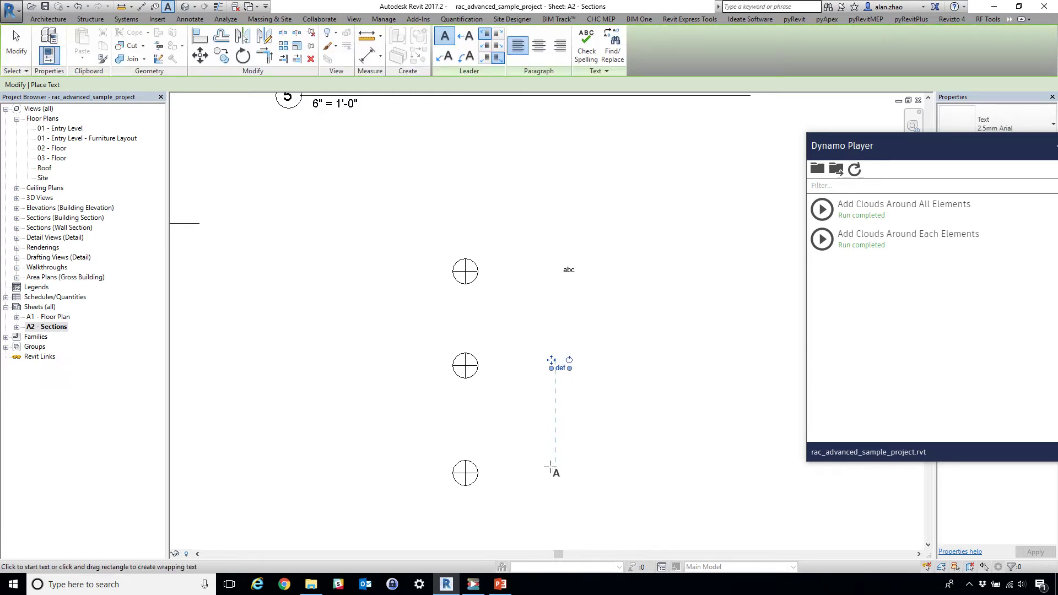
click(552, 470)
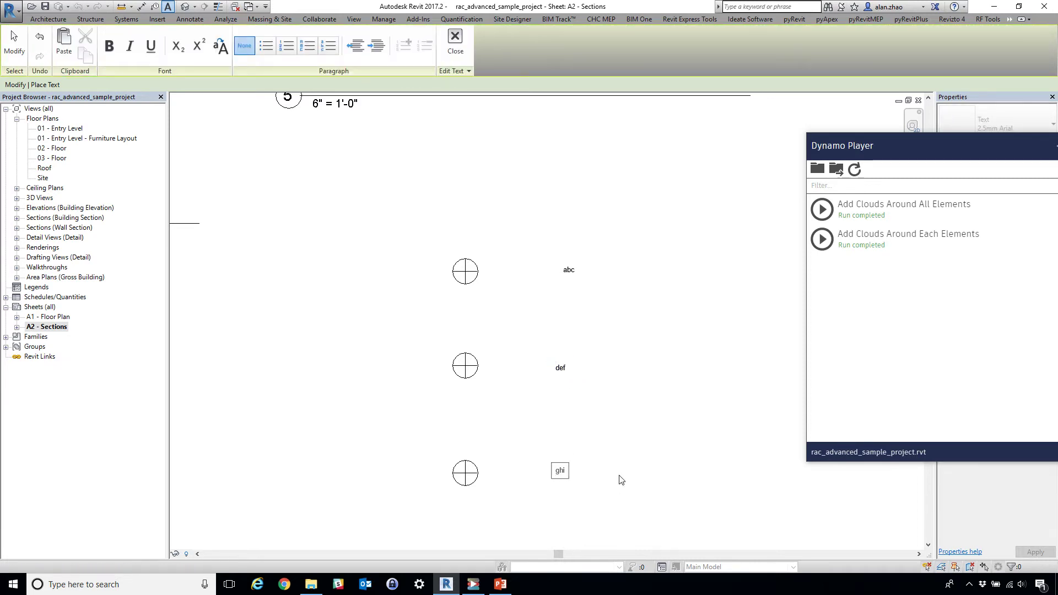
key(Escape)
key(Escape)
scroll(551, 392, down, 5)
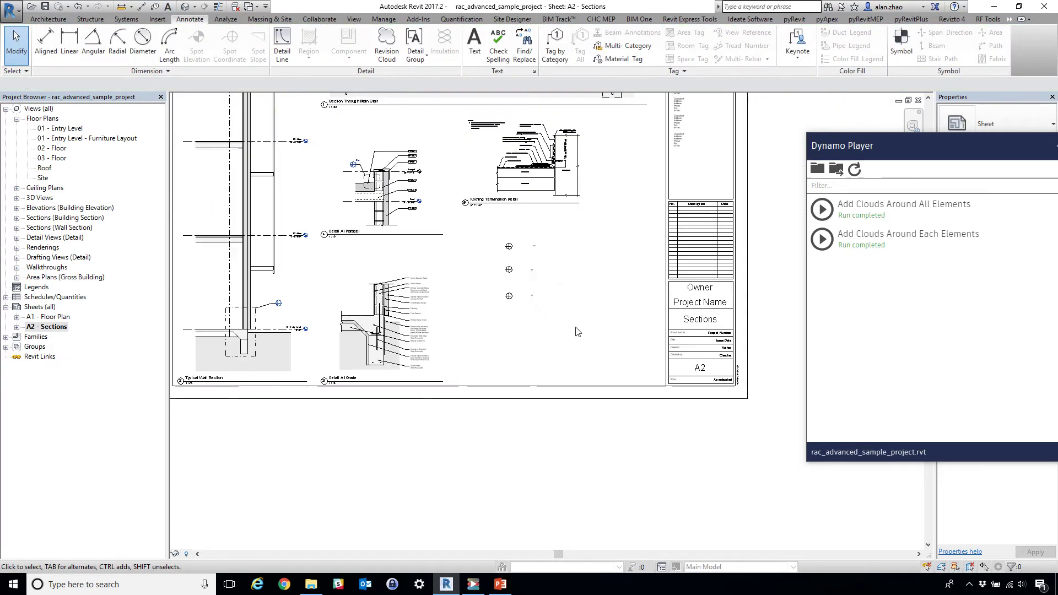
Run Add Clouds Around Each Elements to cloud the Parapet, Roofing Termination and Grade viewports
click(822, 238)
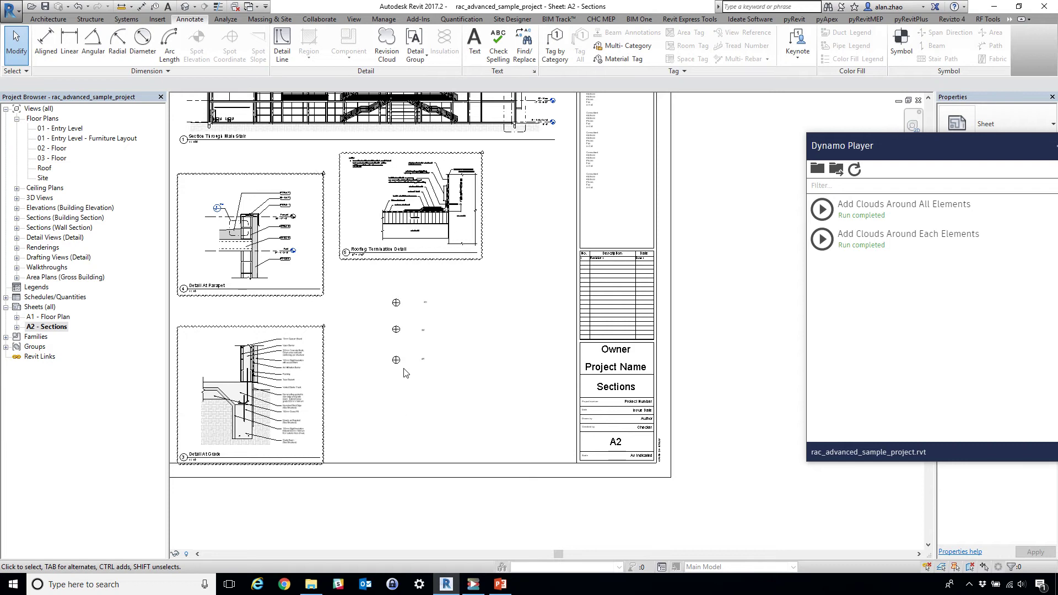
Cloud only the three north arrows with Add Clouds Around All Elements, then delete that cloud
click(821, 210)
drag(373, 161, 441, 475)
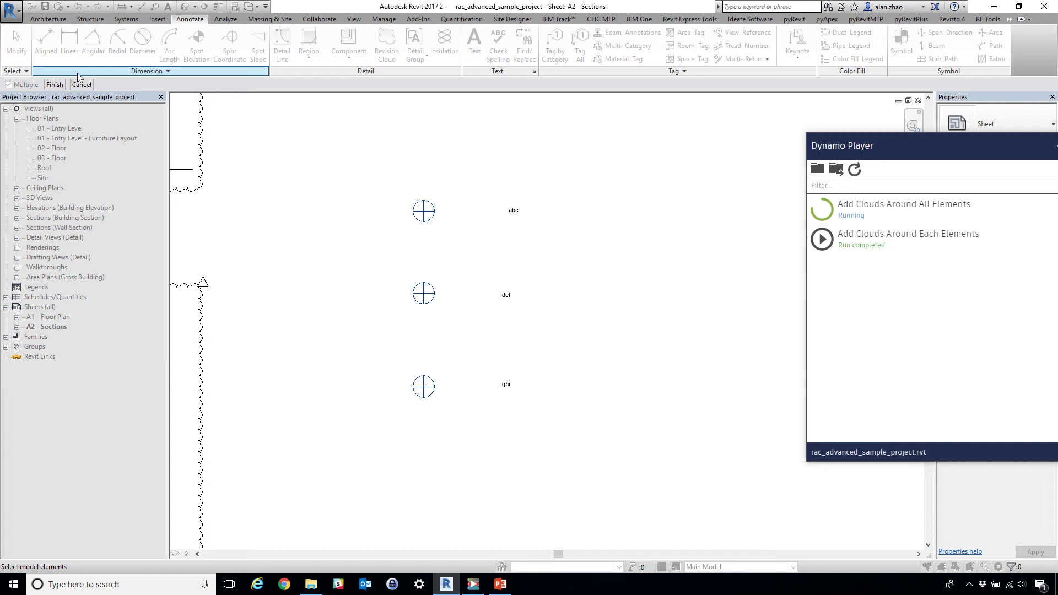
click(54, 85)
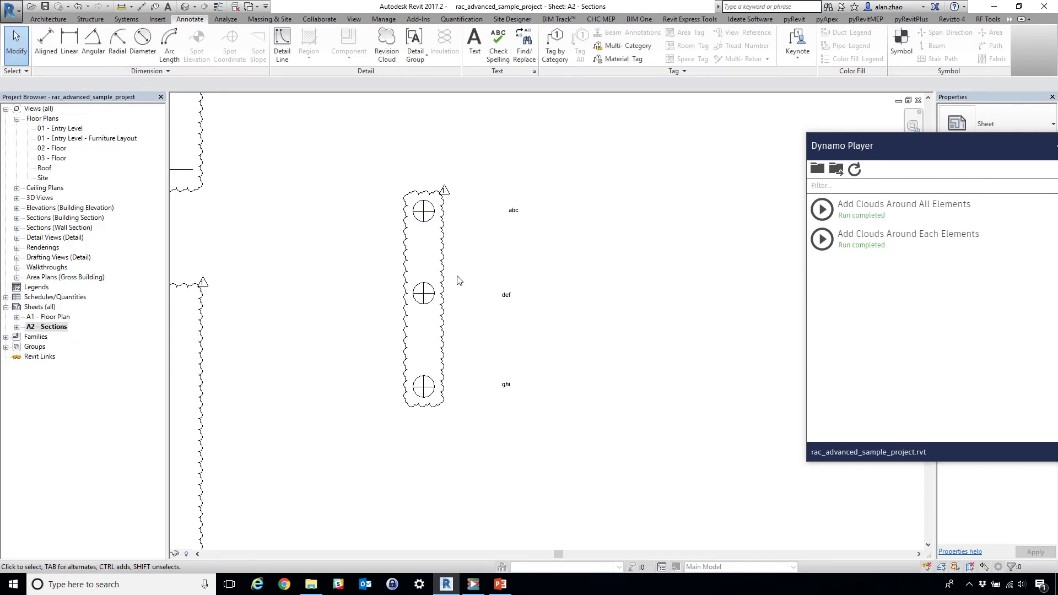
click(441, 253)
key(Delete)
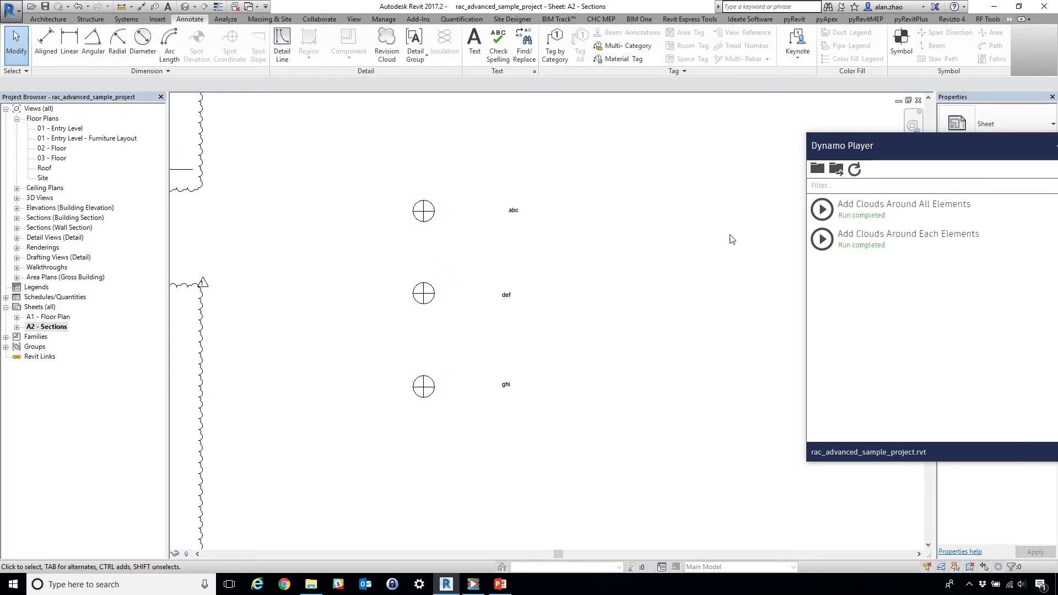
Rerun the script on the three arrows plus their abc, def and ghi text
click(822, 209)
drag(373, 155, 528, 397)
click(54, 85)
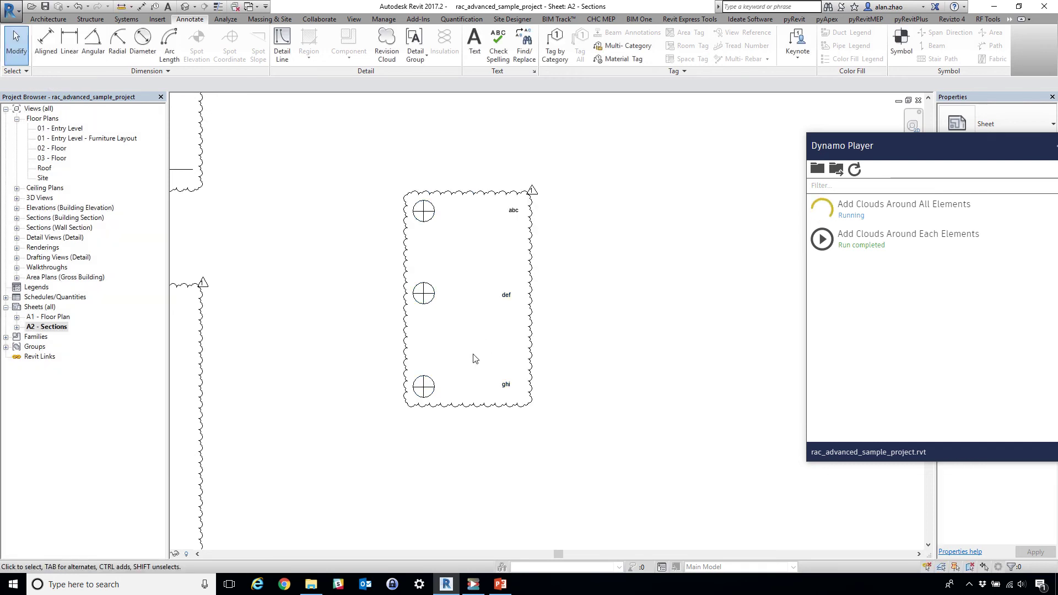
scroll(467, 312, down, 5)
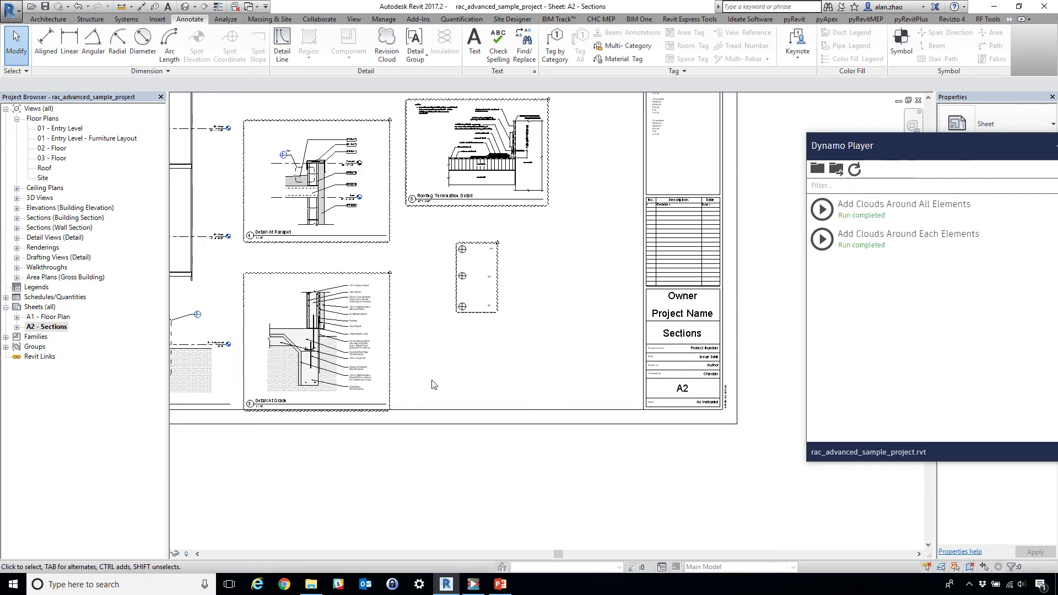